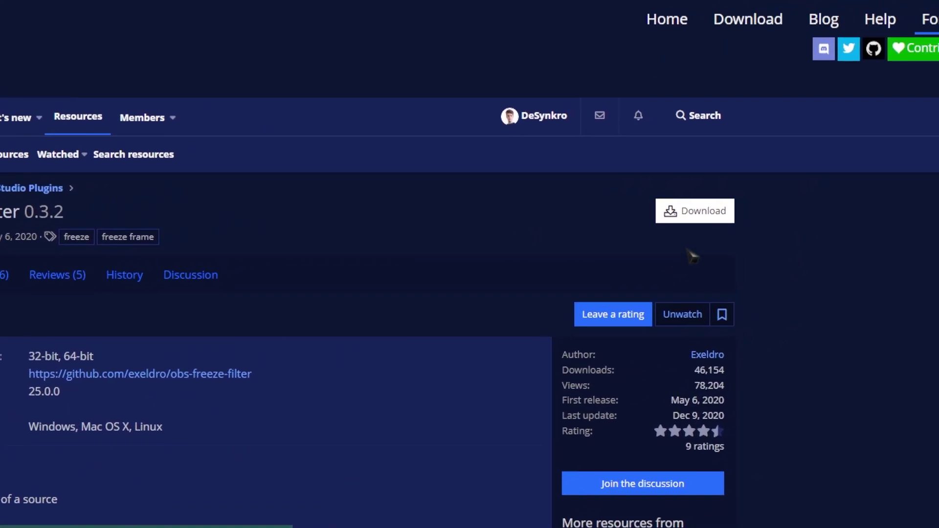
Download freeze-filter-0.3.2-windows.zip and copy its data and obs-plugins folders into the OBS folder
{"action": "left_click", "coordinate": [682, 216]}
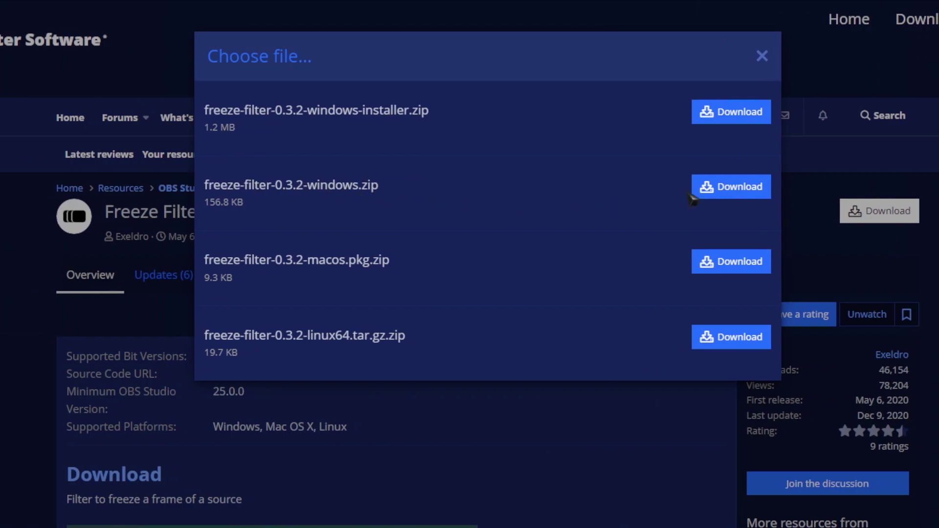
{"action": "left_click", "coordinate": [712, 187]}
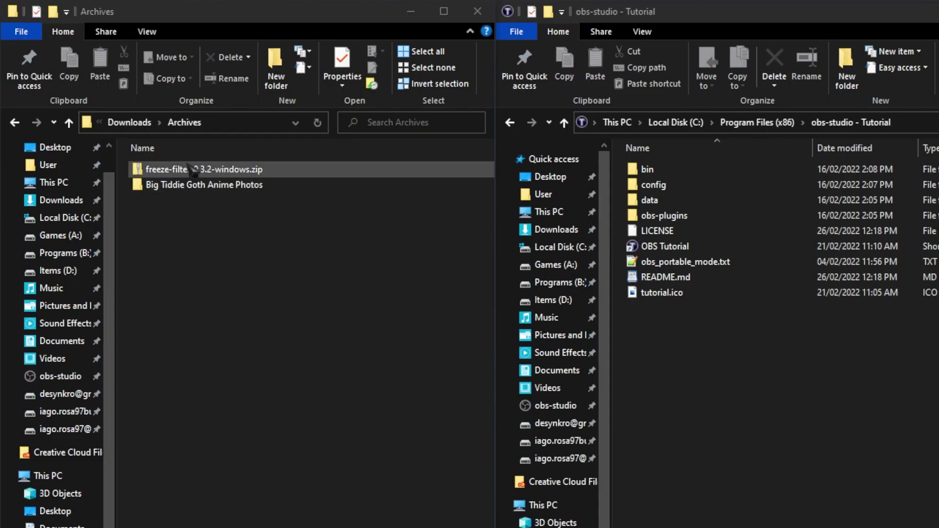
{"action": "double_click", "coordinate": [191, 170]}
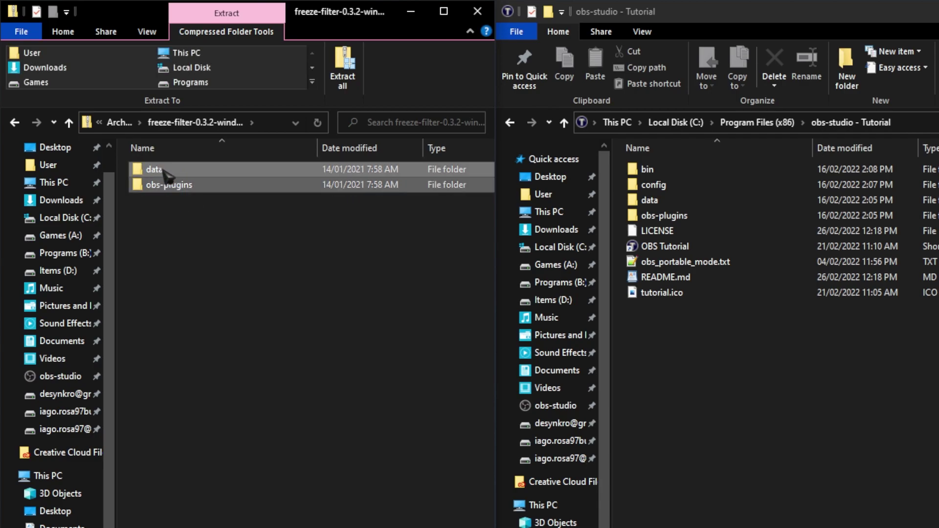
{"action": "left_click_drag", "start_coordinate": [164, 171], "coordinate": [695, 300]}
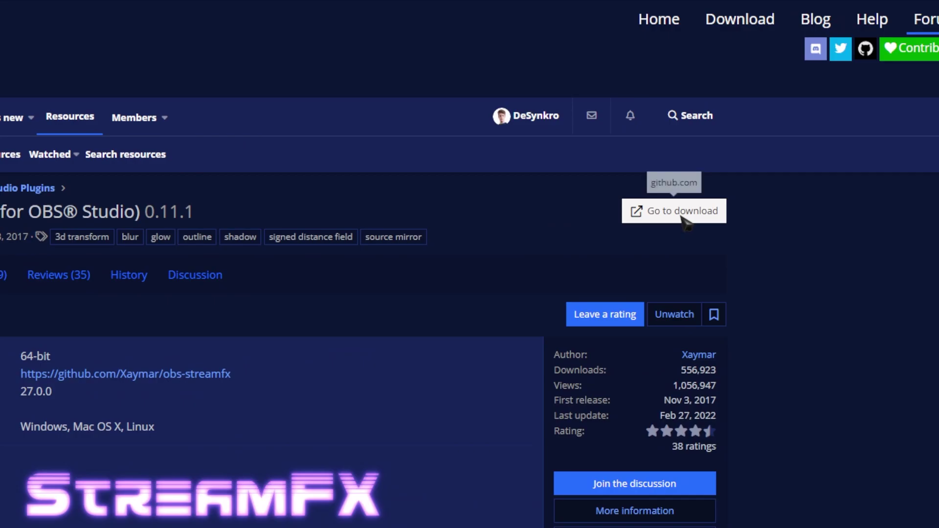
{"action": "left_click", "coordinate": [683, 218]}
Scroll the StreamFX GitHub release page down to Assets to get the Windows installer
{"action": "scroll", "coordinate": [470, 264], "scroll_direction": "down", "scroll_amount": 5}
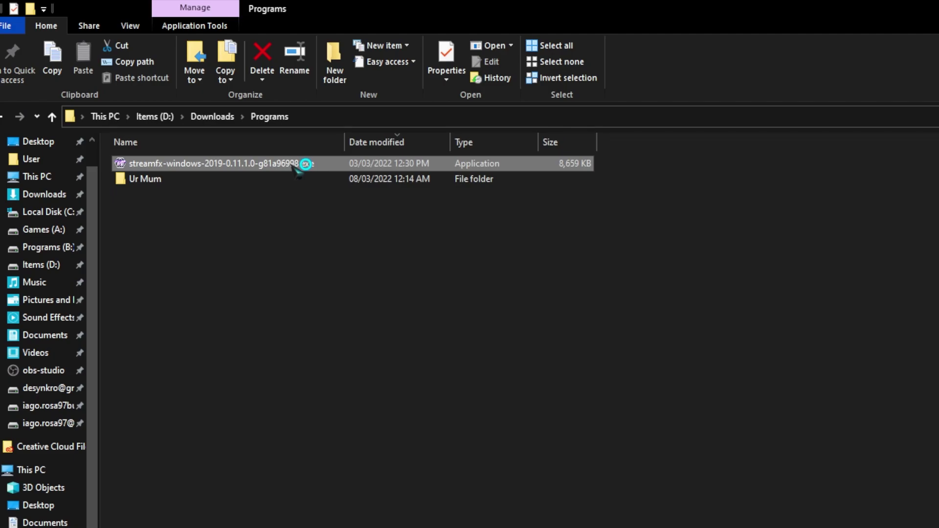
Run the StreamFX installer from Downloads\Programs and install the plugin for OBS
{"action": "double_click", "coordinate": [299, 164]}
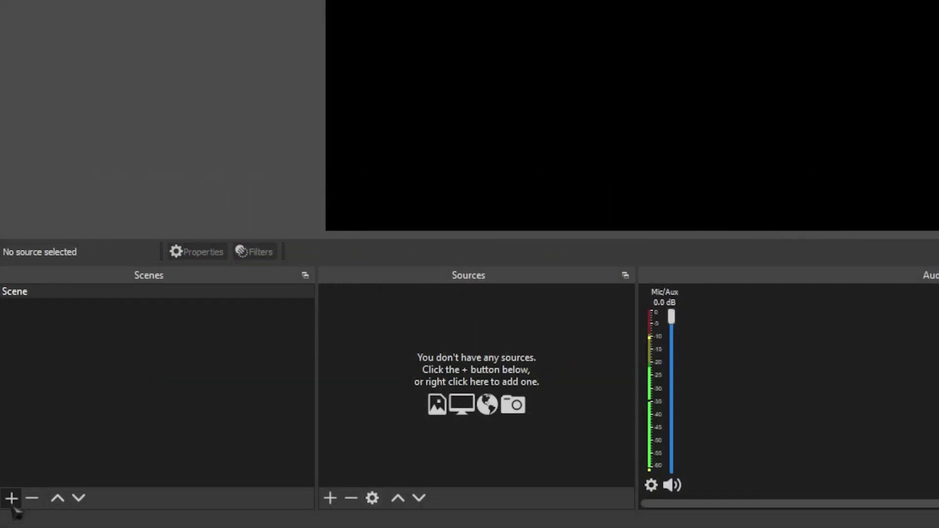
Add a new empty scene with a name beginning 'Webca'
{"action": "left_click", "coordinate": [10, 499]}
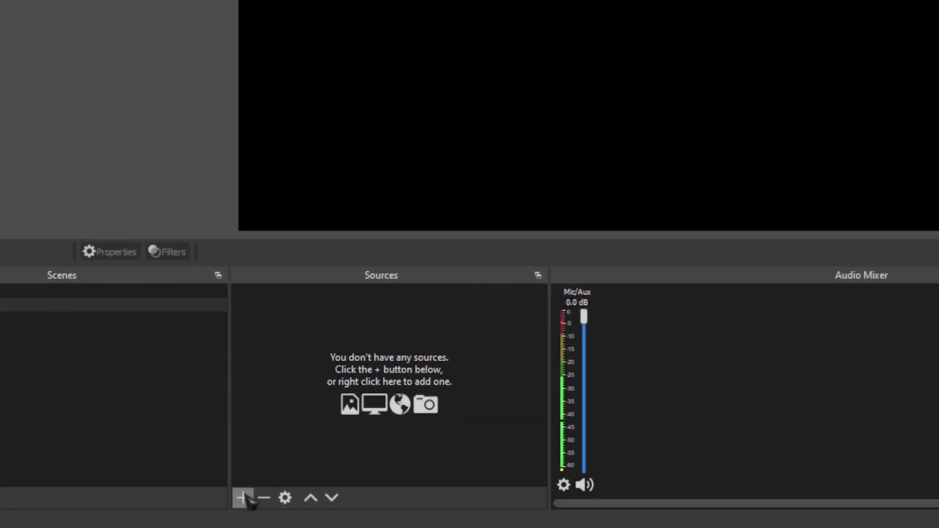
Add a Room media source and a webcam Video Capture Device source named Camera
{"action": "left_click", "coordinate": [244, 497]}
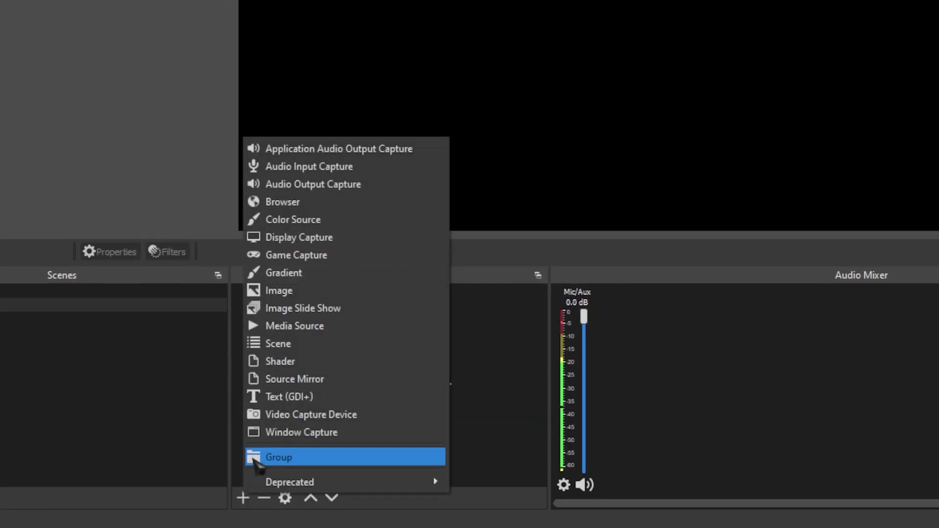
{"action": "left_click", "coordinate": [296, 327]}
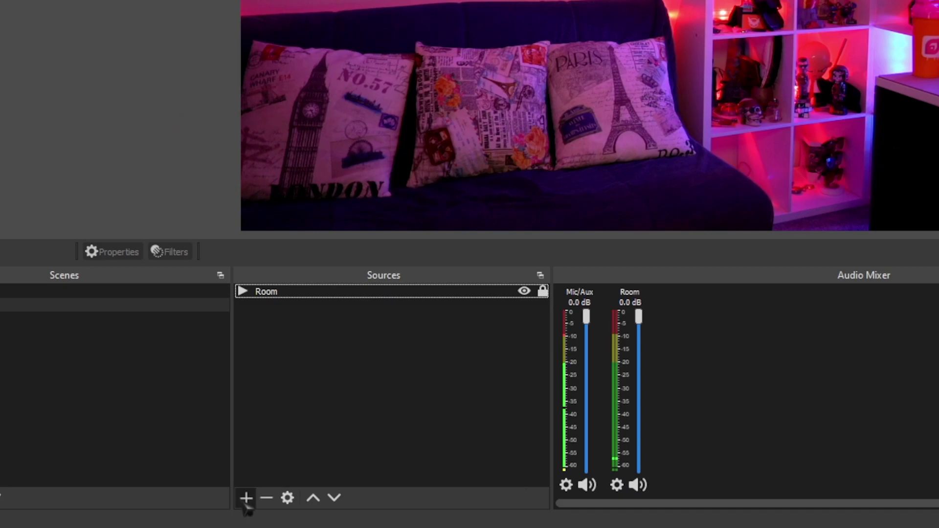
{"action": "left_click", "coordinate": [245, 504]}
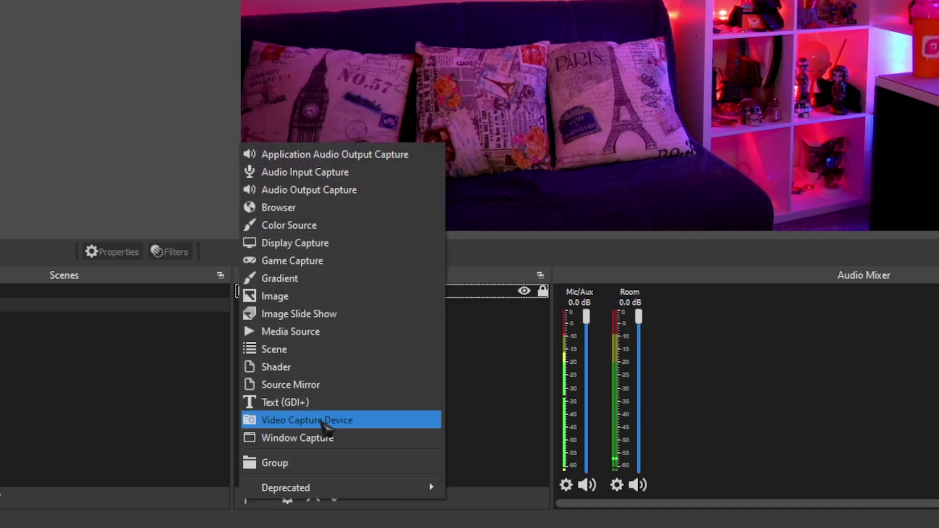
{"action": "left_click", "coordinate": [322, 421]}
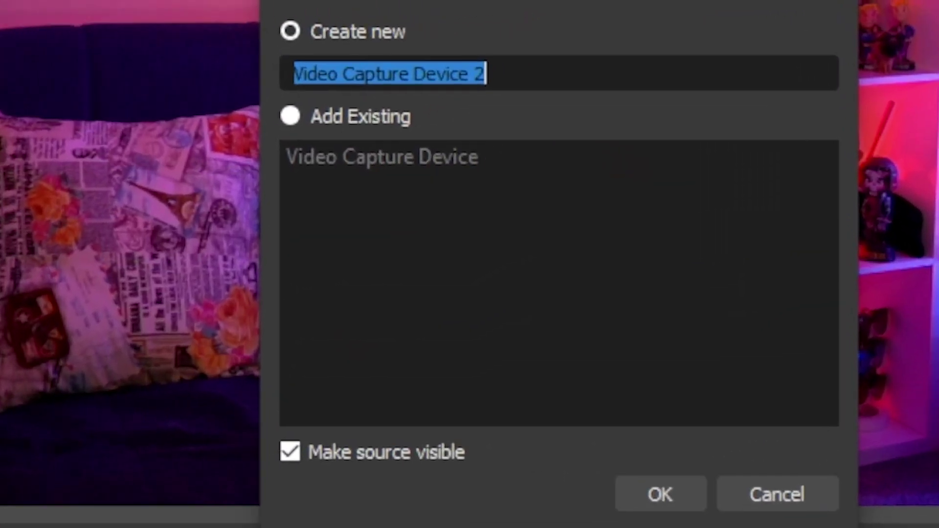
{"action": "type", "text": "Camer"}
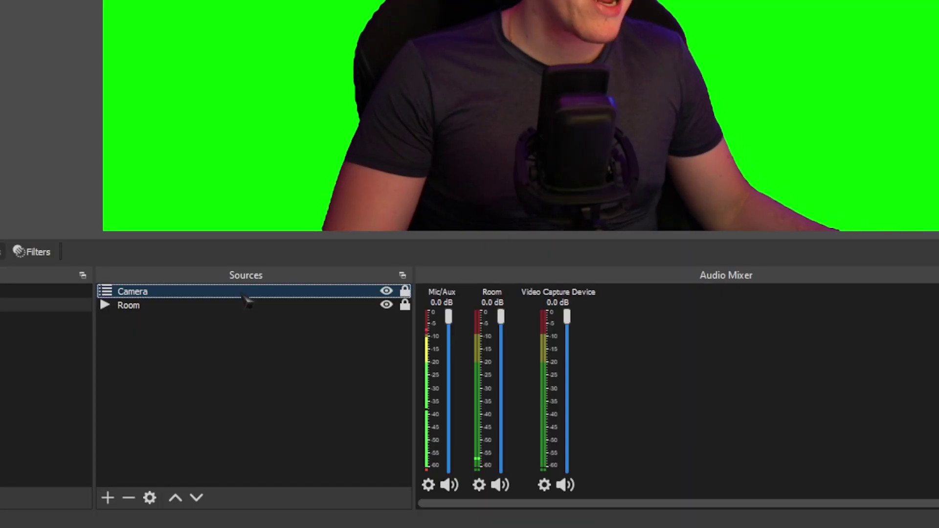
Give the Camera source a Chroma Key filter to remove the green screen
{"action": "right_click", "coordinate": [243, 295]}
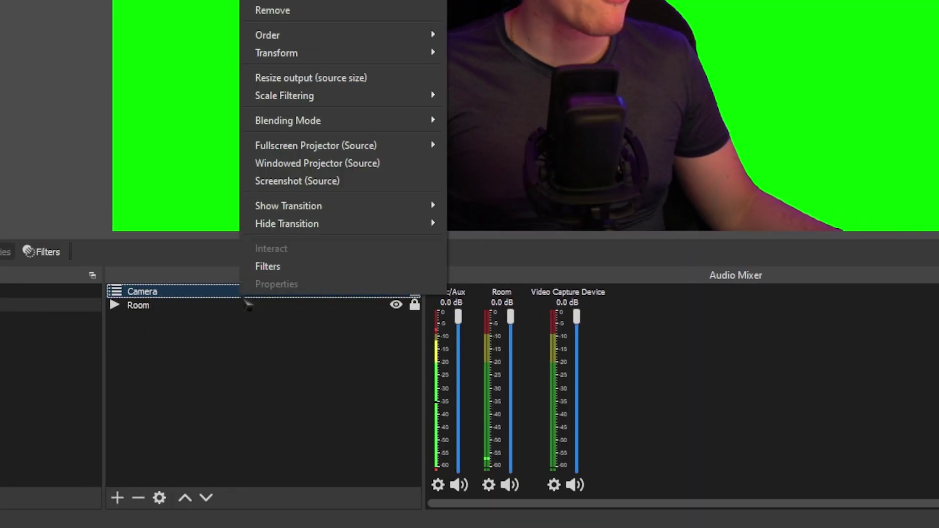
{"action": "left_click", "coordinate": [303, 268]}
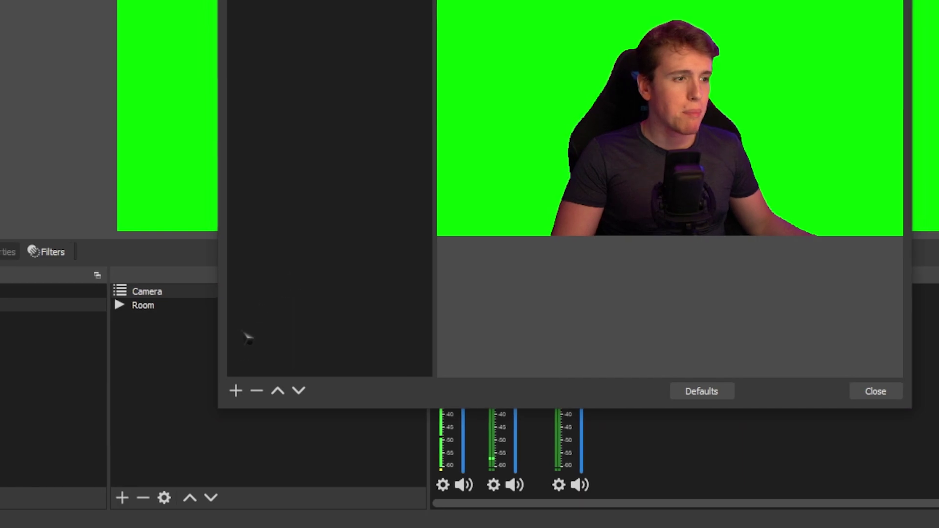
{"action": "left_click", "coordinate": [230, 391]}
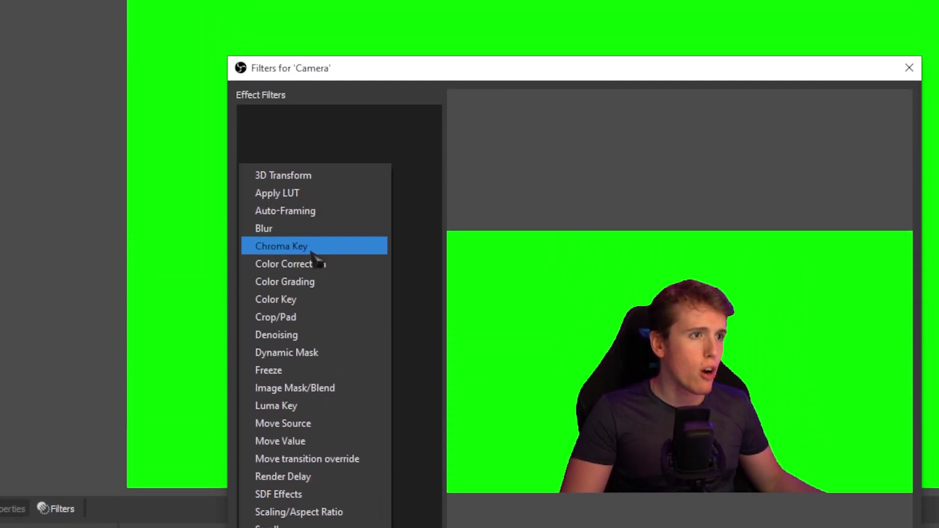
{"action": "left_click", "coordinate": [315, 261]}
{"action": "left_click", "coordinate": [549, 272]}
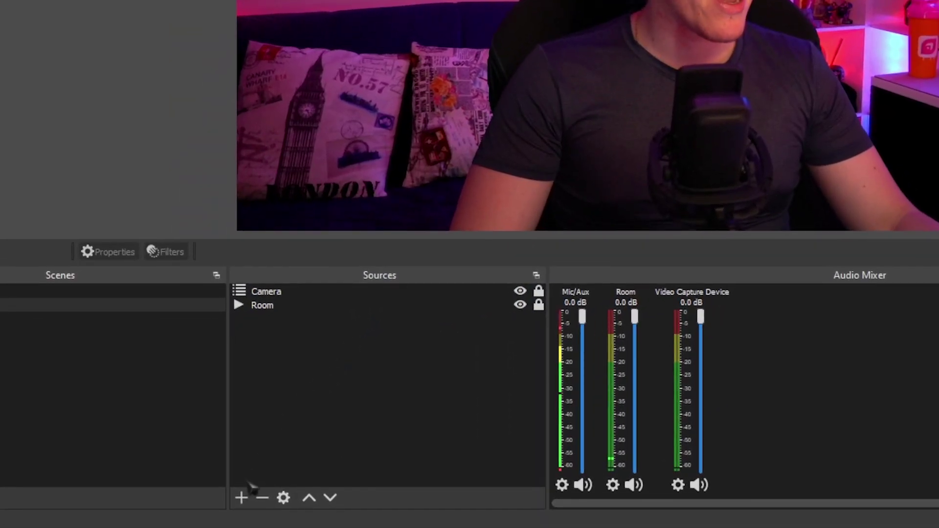
{"action": "left_click", "coordinate": [241, 498]}
Add a Source Mirror source that copies the webcam
{"action": "left_click", "coordinate": [332, 385]}
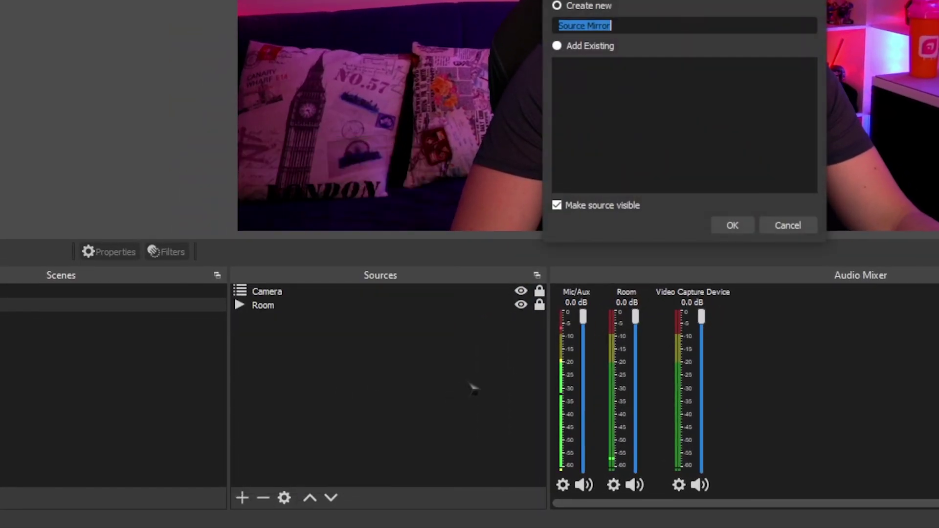
{"action": "left_click", "coordinate": [729, 224]}
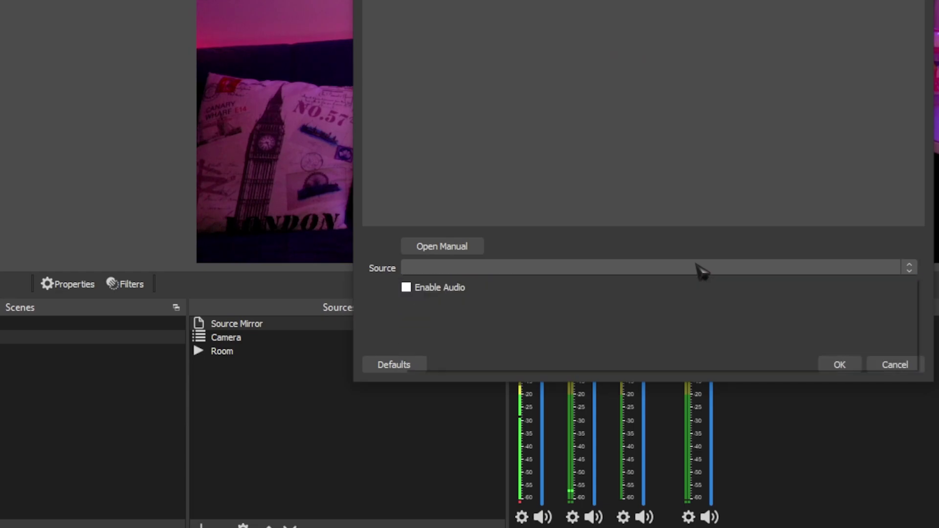
{"action": "left_click", "coordinate": [703, 270]}
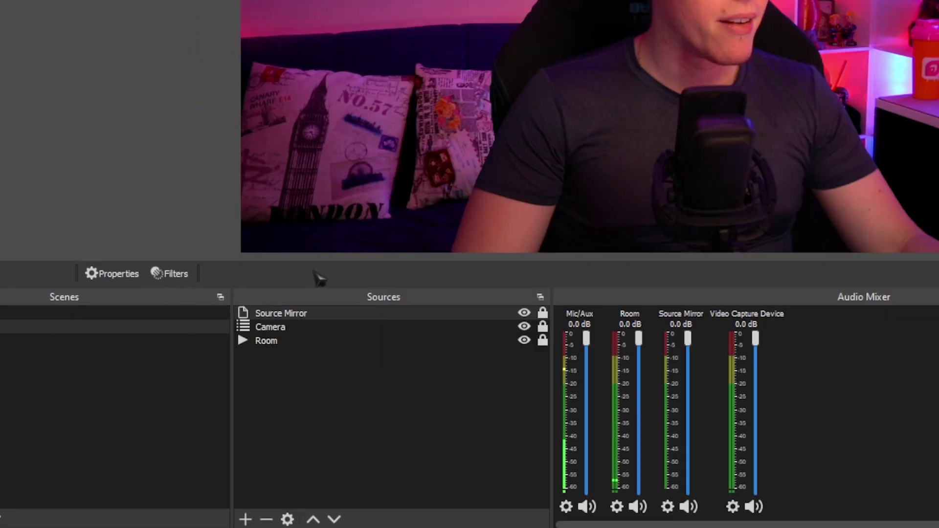
{"action": "left_click", "coordinate": [305, 341]}
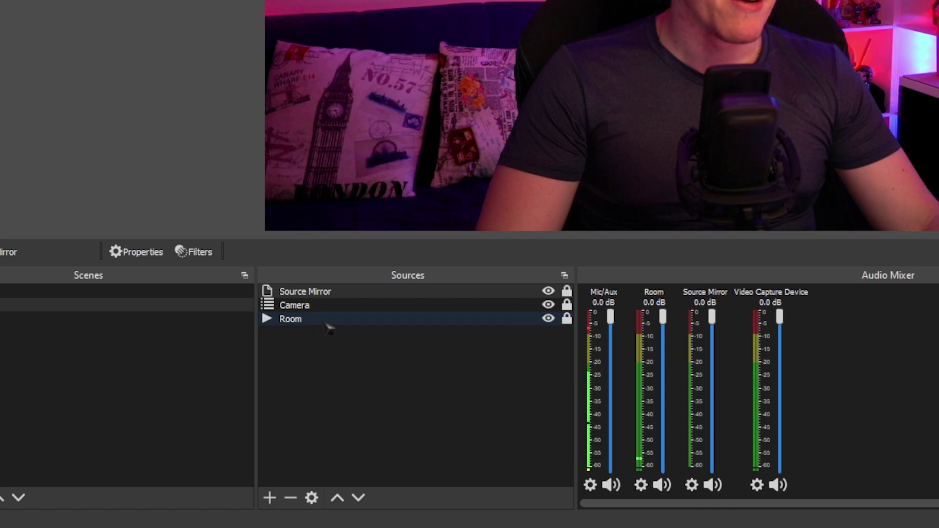
Add a Freeze filter to the Source Mirror, enabling on activate/show and disabling on deactivate/hide
{"action": "left_click", "coordinate": [388, 294]}
{"action": "right_click", "coordinate": [395, 294]}
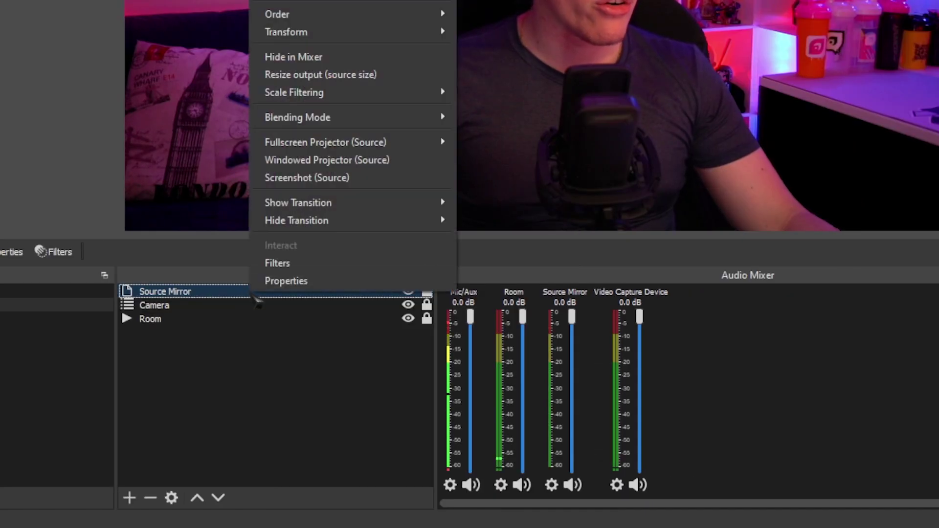
{"action": "left_click", "coordinate": [304, 265]}
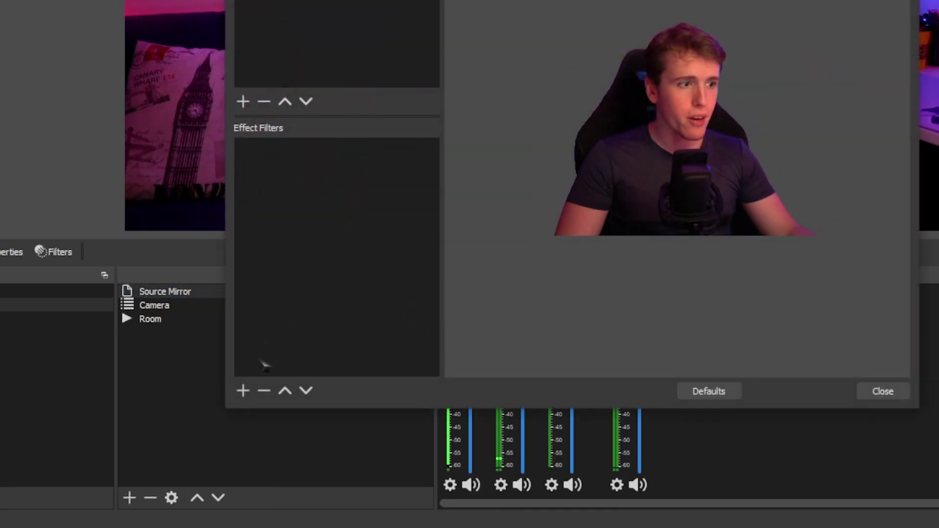
{"action": "left_click", "coordinate": [243, 391]}
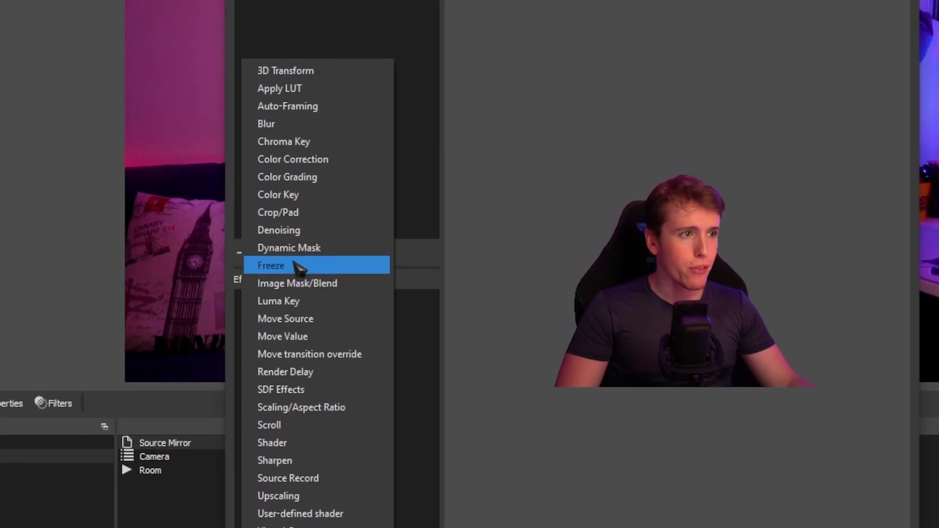
{"action": "left_click", "coordinate": [296, 266]}
{"action": "key", "text": "Return"}
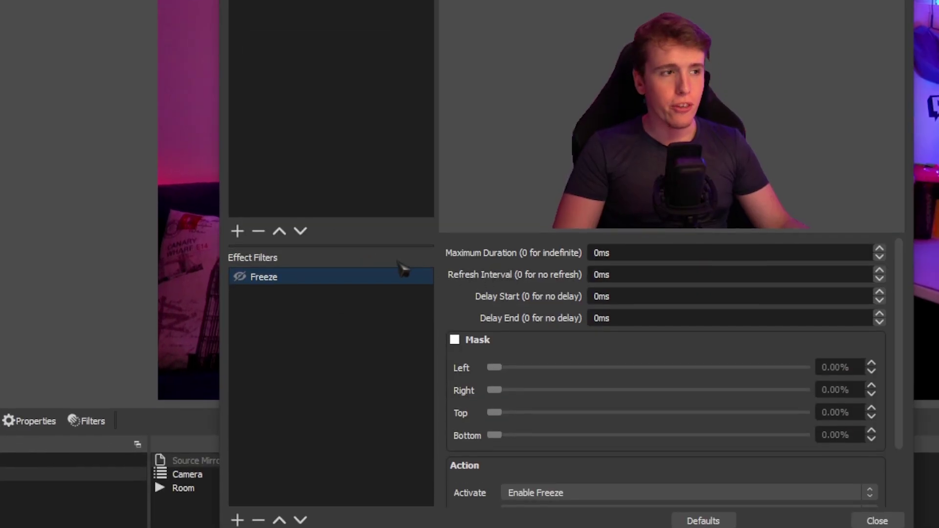
{"action": "scroll", "coordinate": [587, 294], "scroll_direction": "down", "scroll_amount": 3}
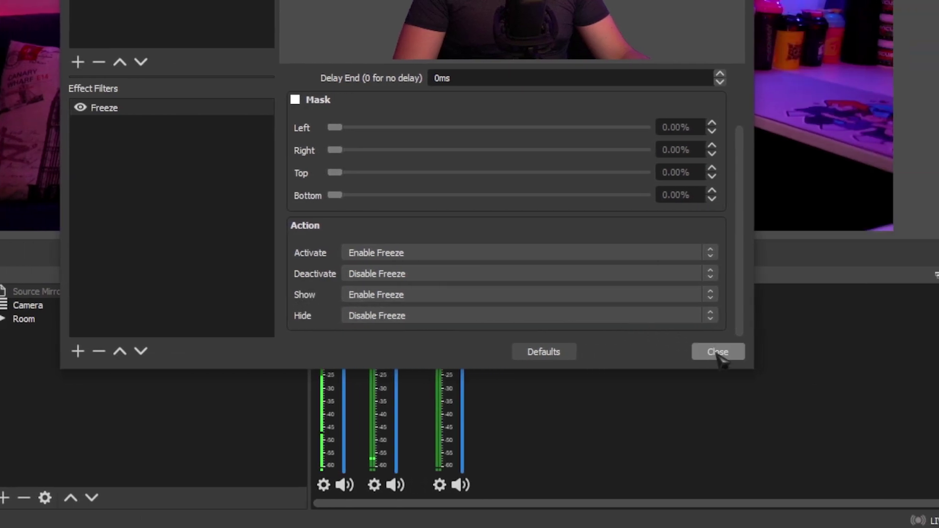
{"action": "left_click", "coordinate": [877, 352]}
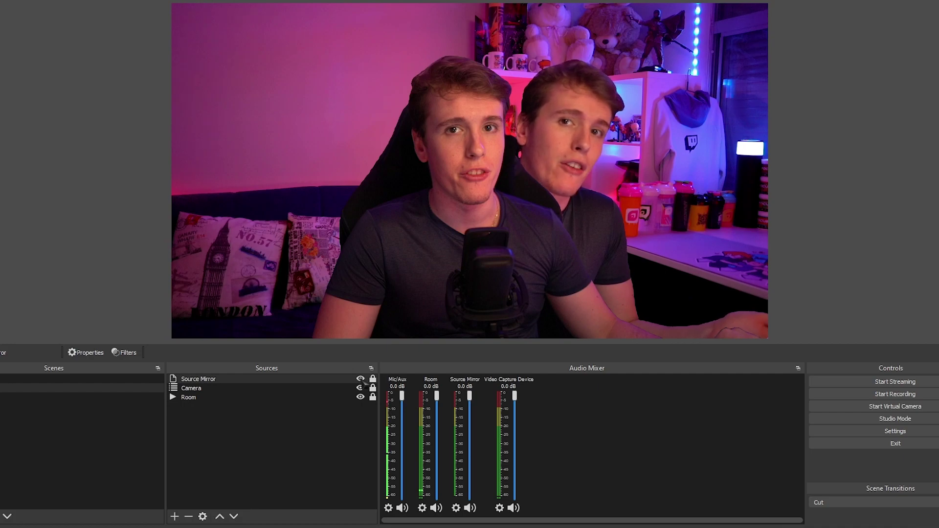
Toggle the visibility of the frozen Source Mirror in the scene
{"action": "left_click", "coordinate": [361, 380]}
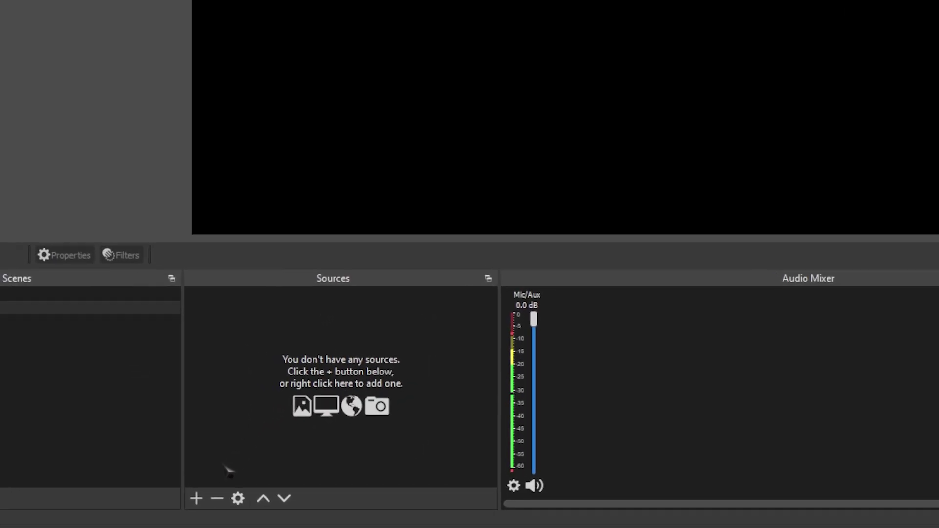
Add a Video Capture Device and a Source Mirror copying the Camera source
{"action": "left_click", "coordinate": [174, 516]}
{"action": "left_click", "coordinate": [310, 417]}
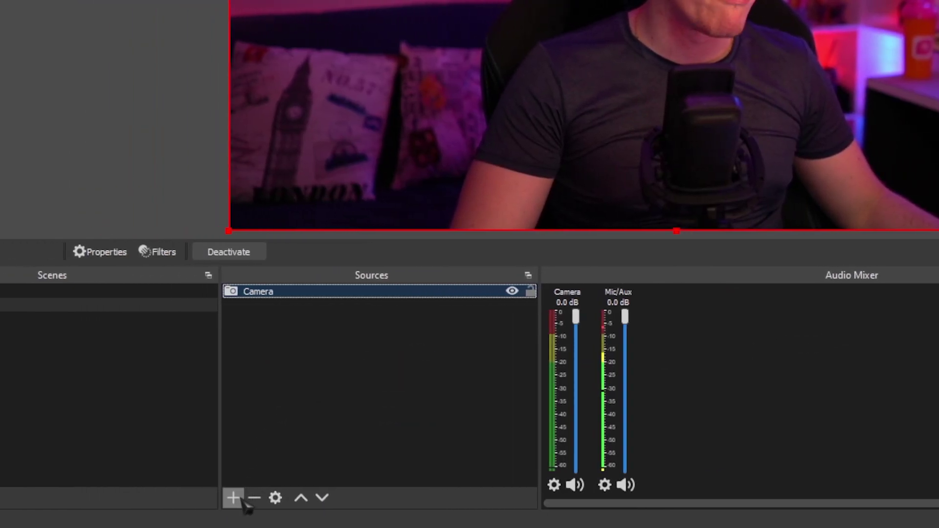
{"action": "left_click", "coordinate": [233, 498]}
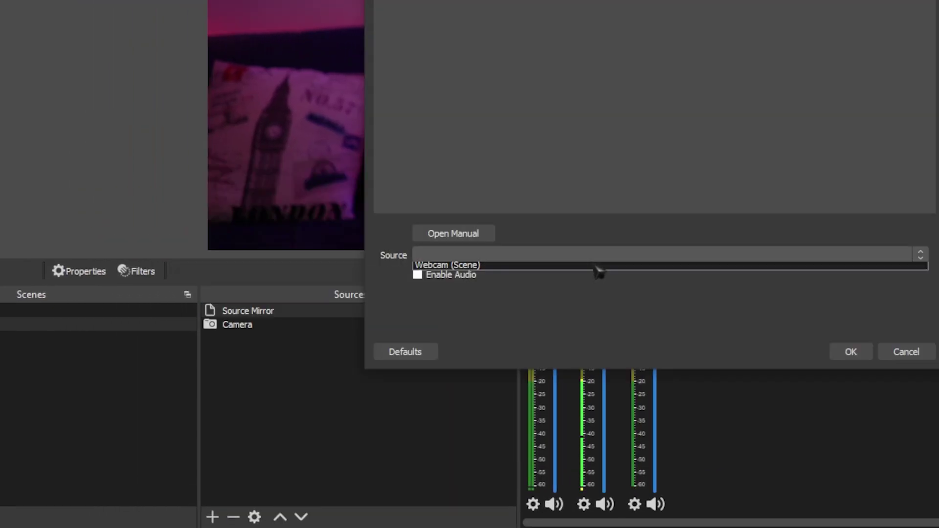
{"action": "left_click", "coordinate": [587, 262]}
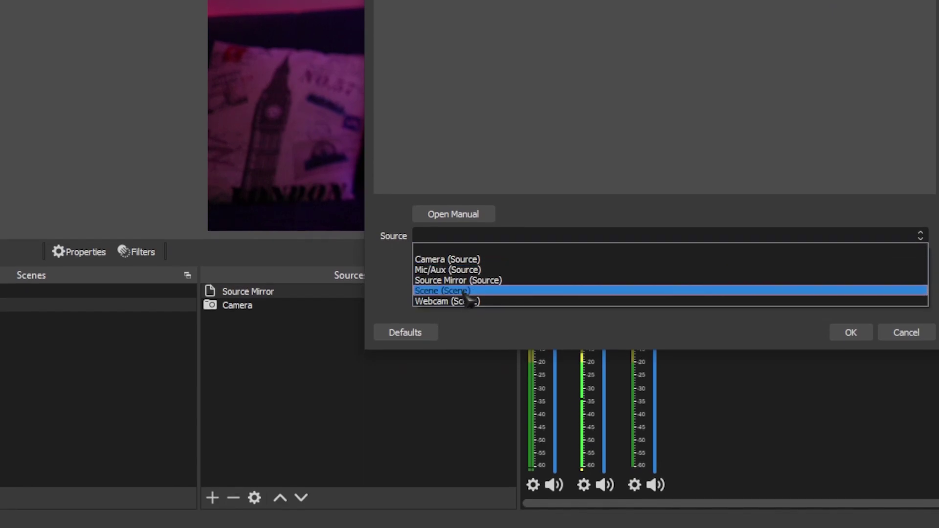
{"action": "left_click", "coordinate": [448, 259]}
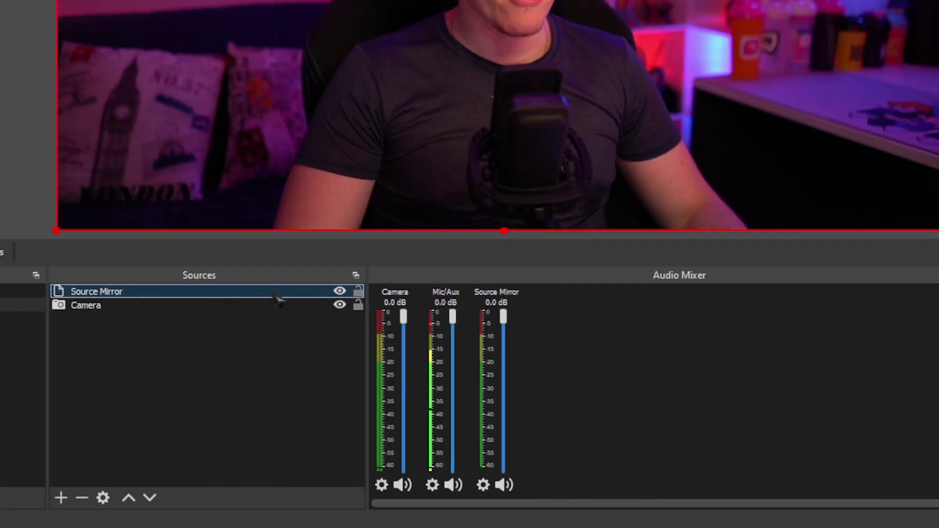
Give the Source Mirror a Virtual Greenscreen filter
{"action": "right_click", "coordinate": [278, 299]}
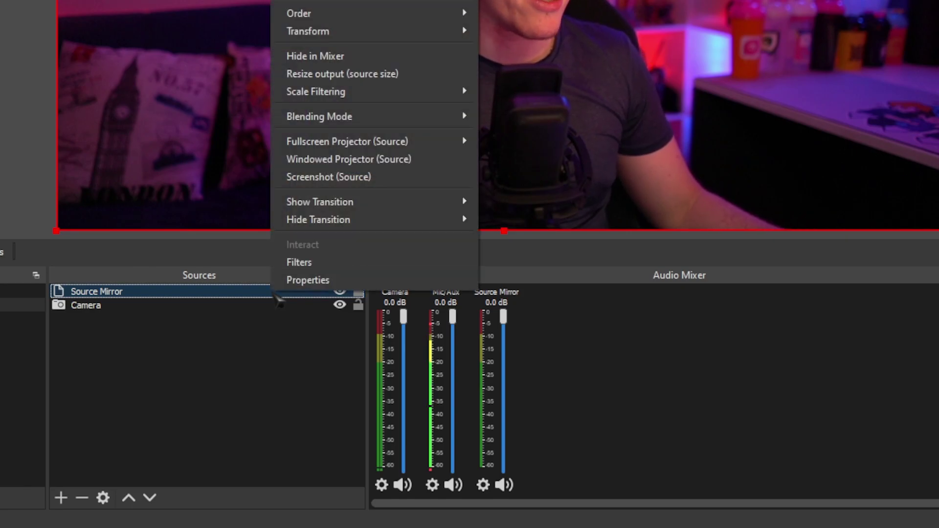
{"action": "left_click", "coordinate": [299, 262]}
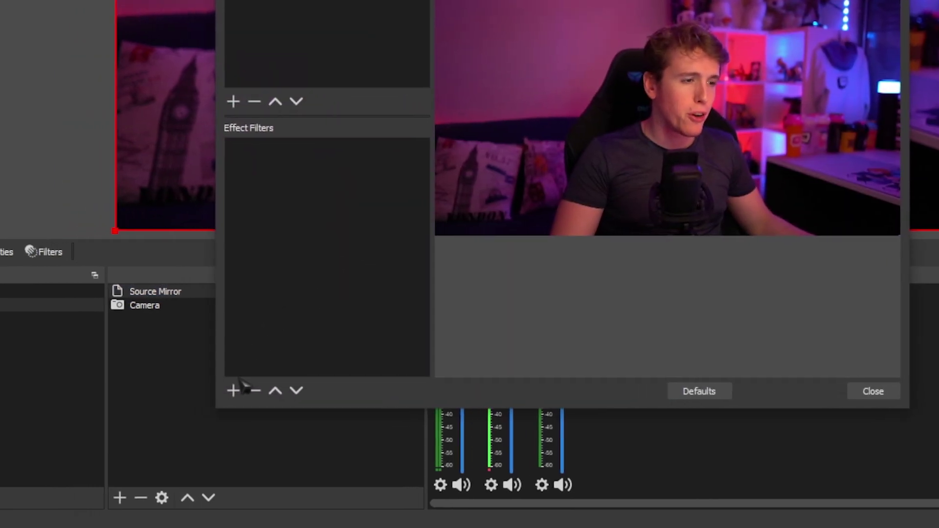
{"action": "left_click", "coordinate": [236, 390]}
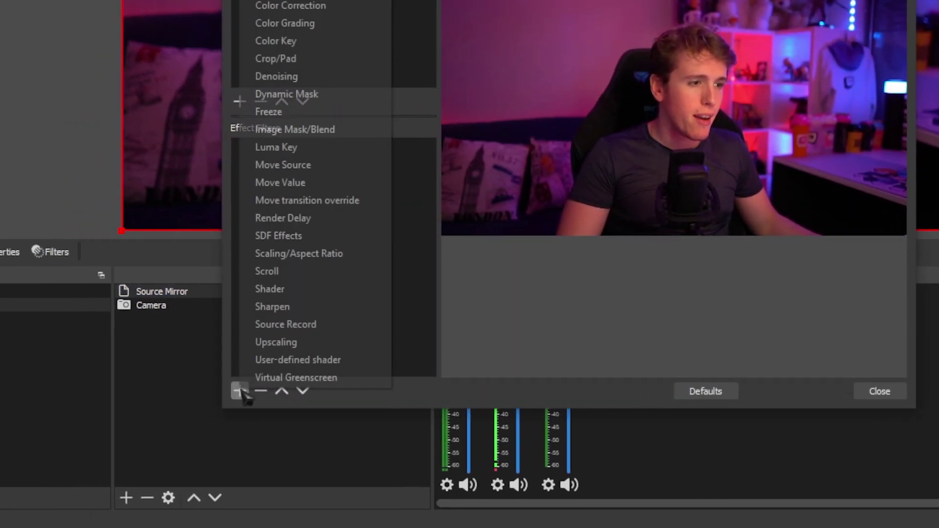
{"action": "left_click", "coordinate": [284, 378]}
{"action": "left_click", "coordinate": [536, 139]}
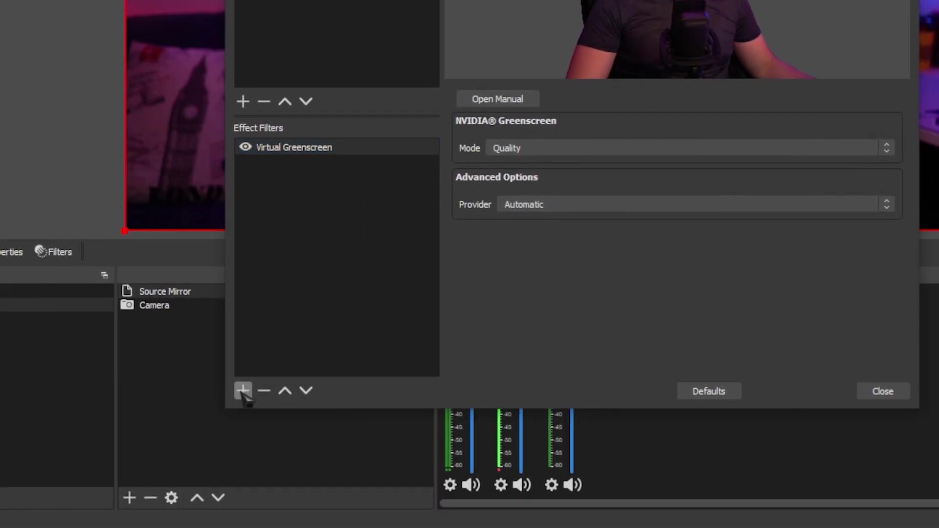
Add a Freeze filter enabling on activate and disabling on deactivate, then add a new scene
{"action": "left_click", "coordinate": [240, 507]}
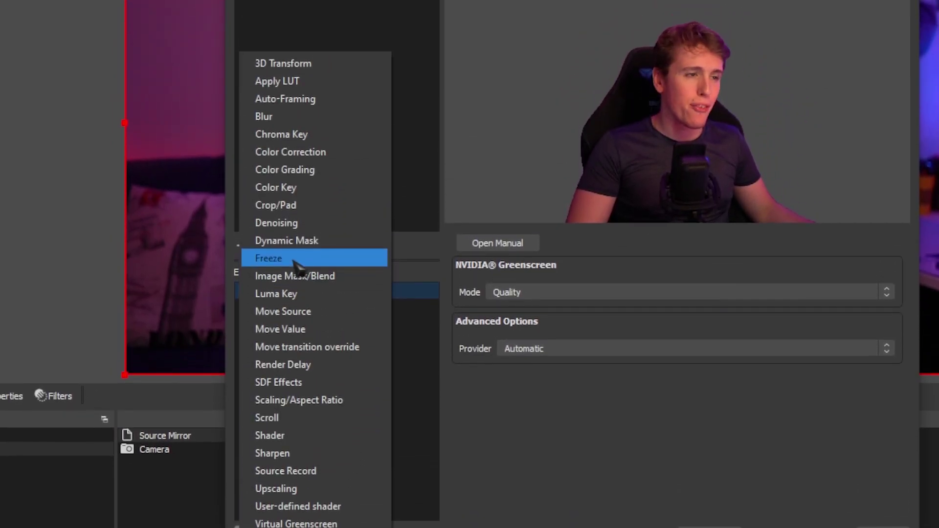
{"action": "left_click", "coordinate": [313, 114]}
{"action": "left_click", "coordinate": [540, 141]}
{"action": "scroll", "coordinate": [547, 279], "scroll_direction": "down", "scroll_amount": 2}
{"action": "left_click", "coordinate": [546, 428]}
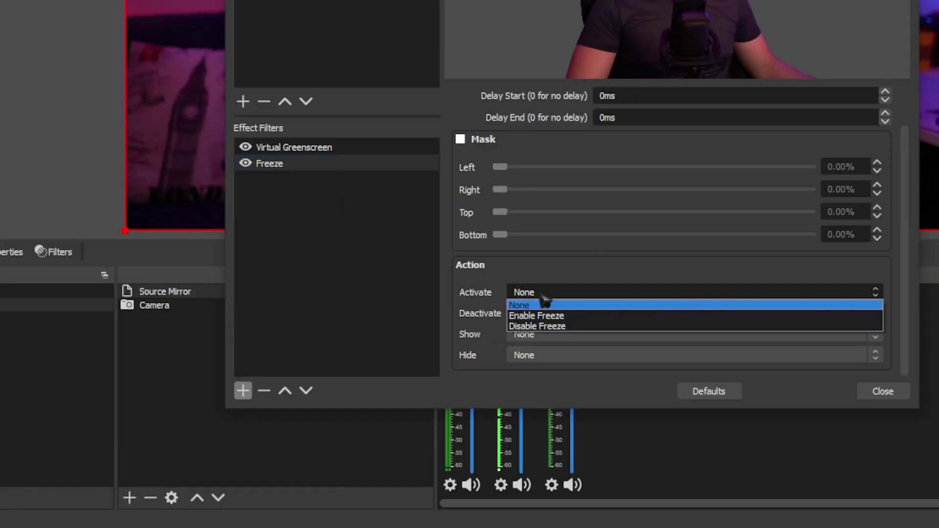
{"action": "left_click", "coordinate": [535, 316]}
{"action": "left_click", "coordinate": [539, 313]}
{"action": "left_click", "coordinate": [535, 348]}
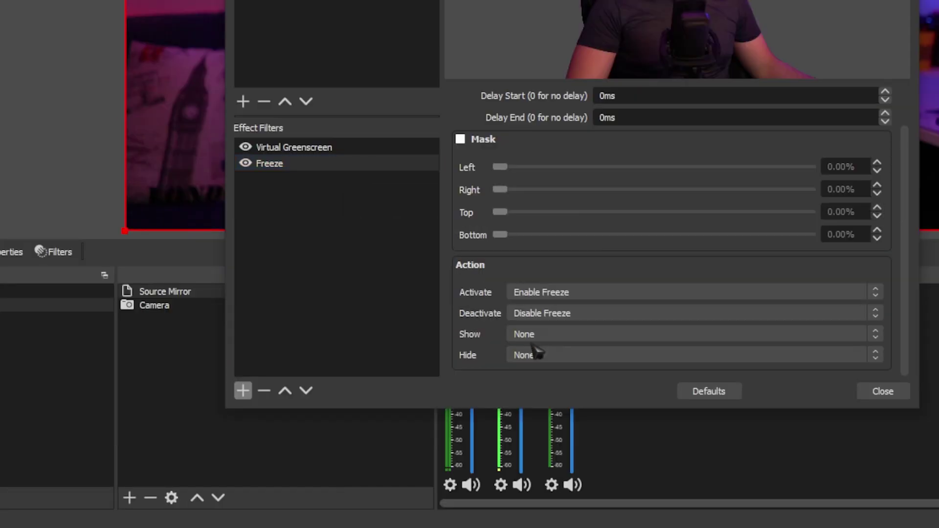
{"action": "left_click", "coordinate": [535, 334]}
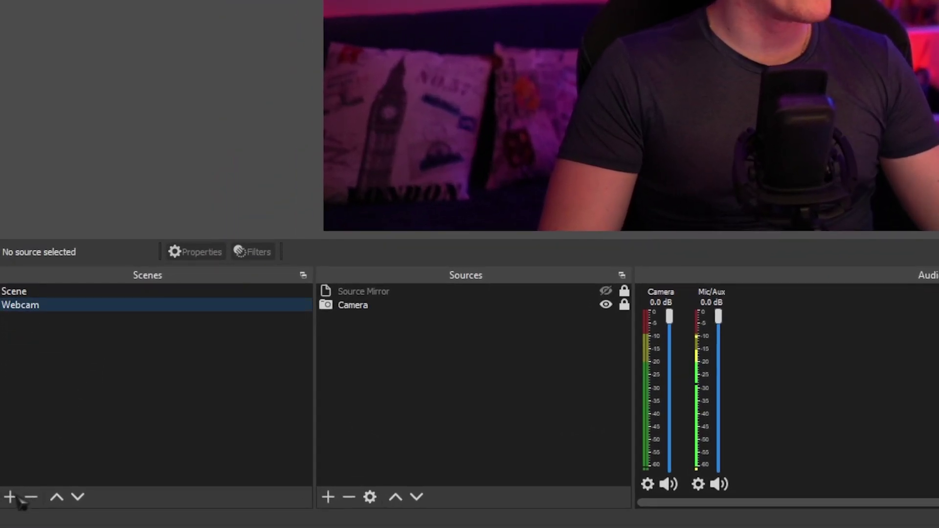
{"action": "left_click", "coordinate": [10, 498]}
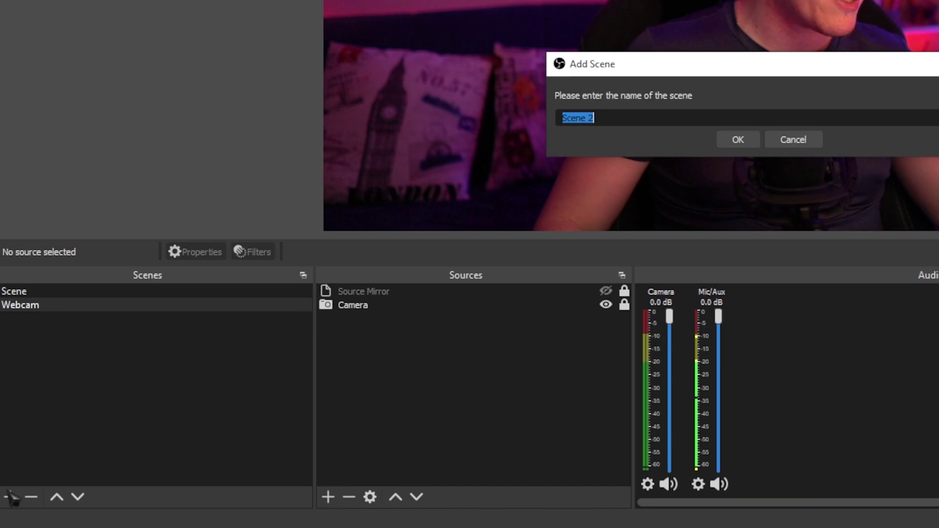
{"action": "key", "text": "Return"}
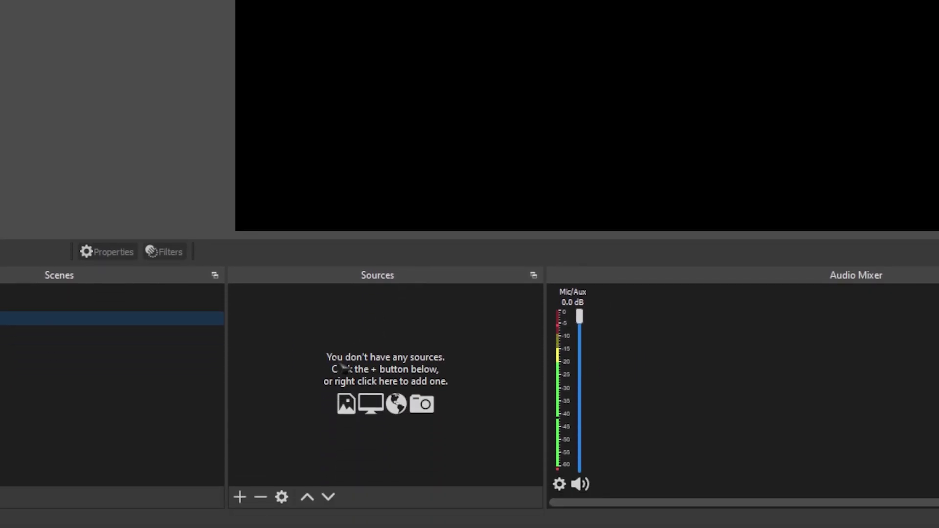
Add a media source named 'To Be Continued Animation' and browse for its video file
{"action": "left_click", "coordinate": [247, 496]}
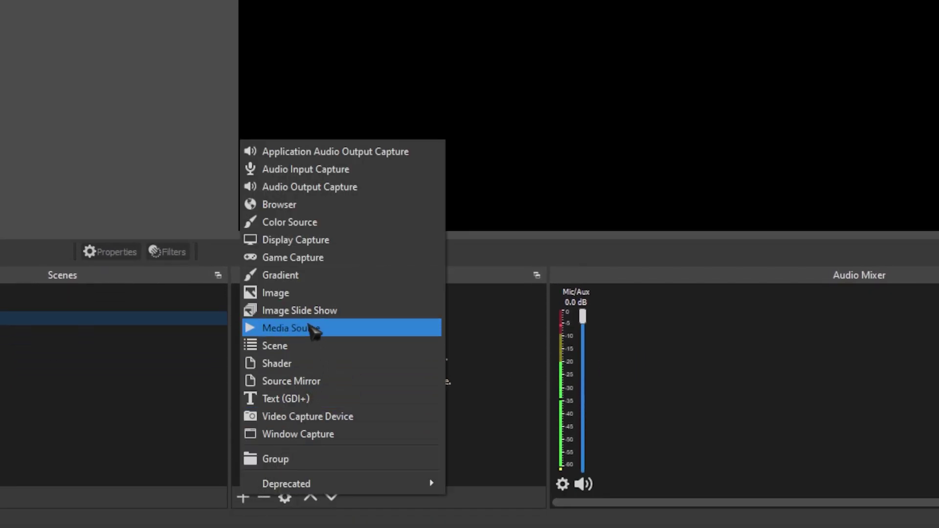
{"action": "left_click", "coordinate": [313, 330]}
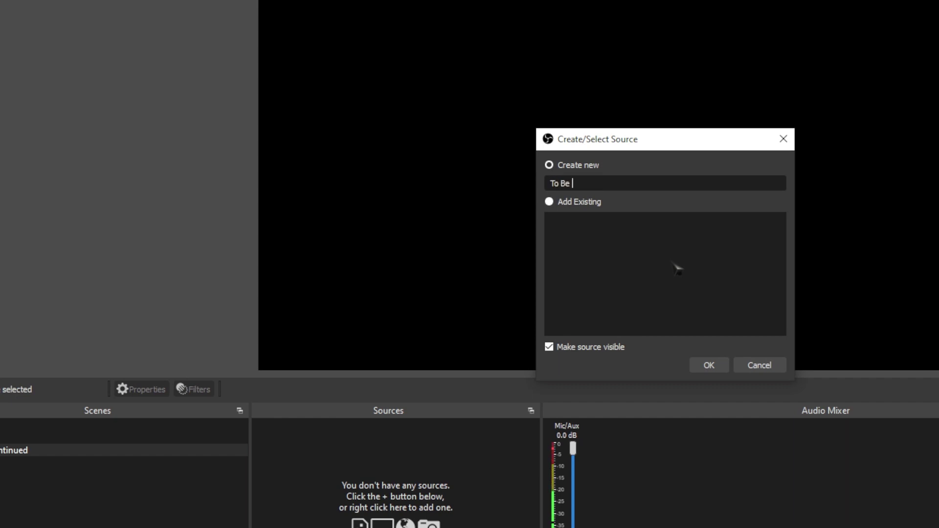
{"action": "type", "text": "To Be Continued Animation"}
{"action": "key", "text": "Return"}
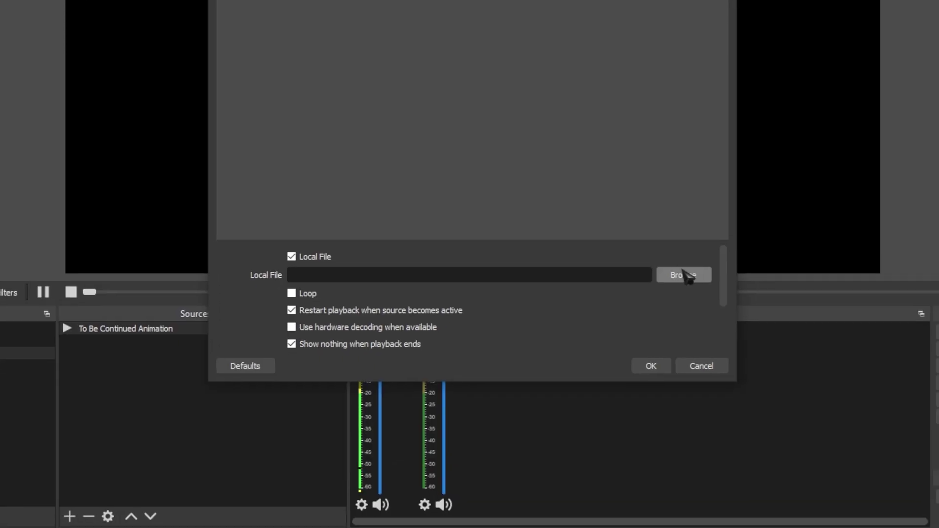
{"action": "left_click", "coordinate": [748, 376]}
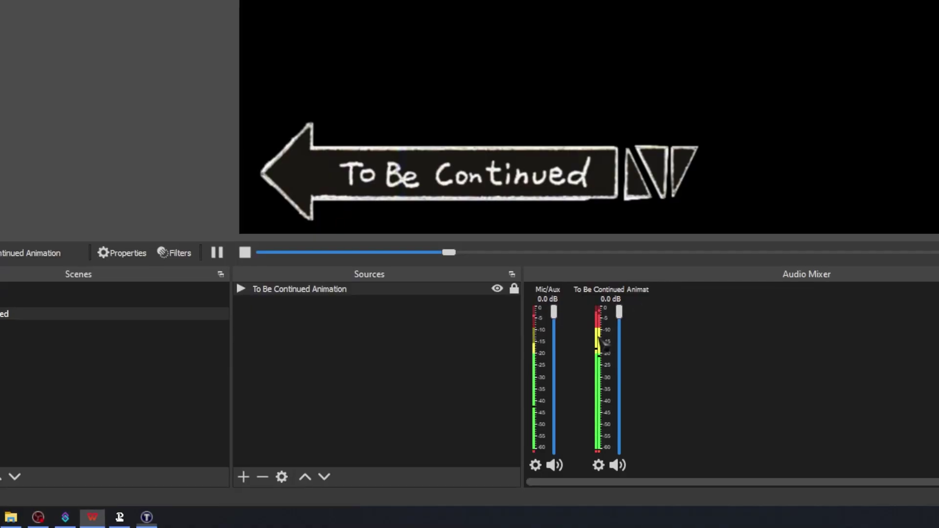
Set the To Be Continued Animation's audio monitoring to Monitor and Output in Advanced Audio Properties
{"action": "right_click", "coordinate": [600, 343]}
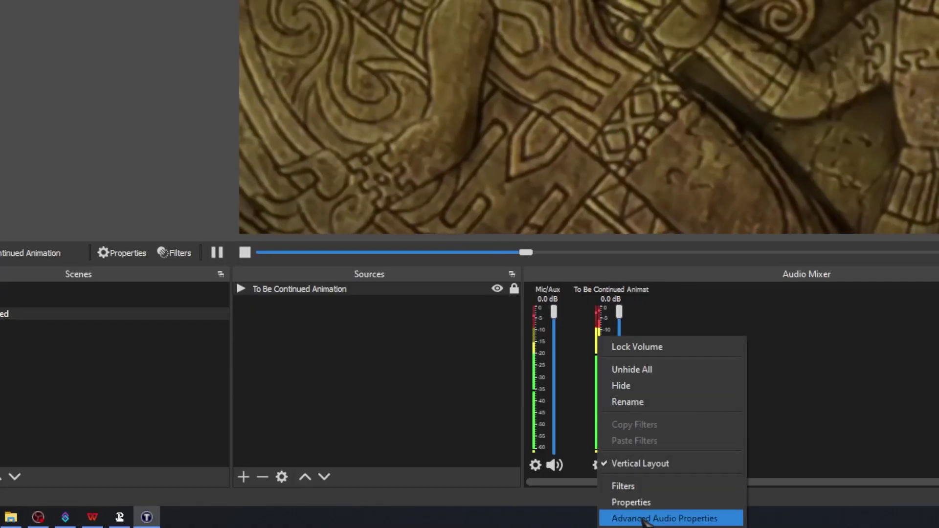
{"action": "left_click", "coordinate": [645, 519]}
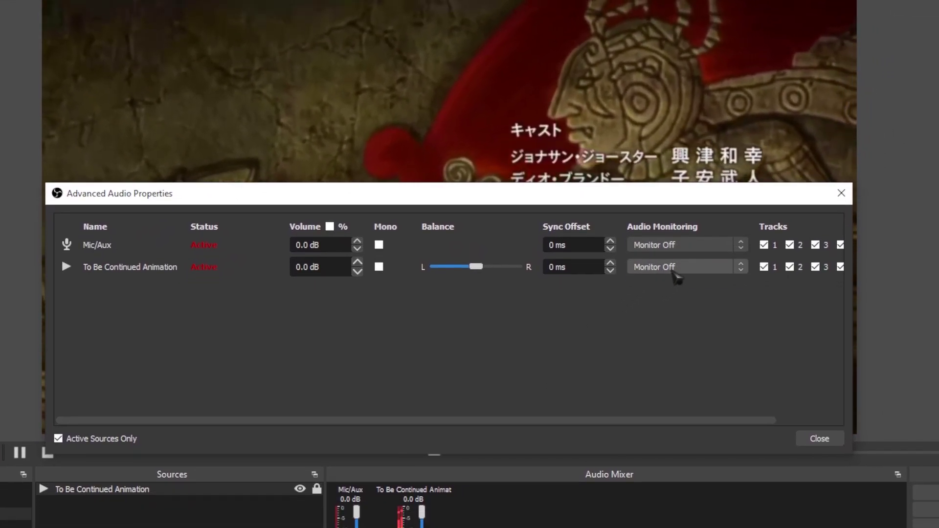
{"action": "left_click", "coordinate": [683, 285]}
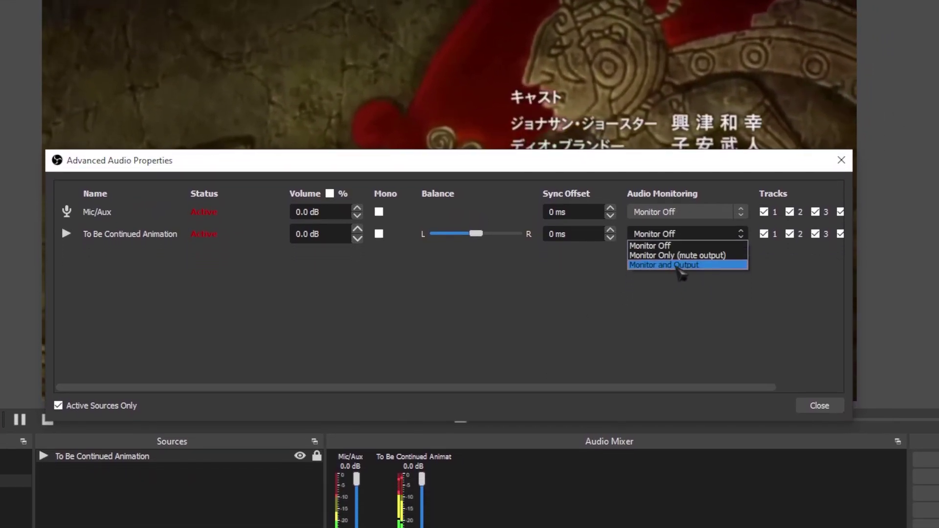
{"action": "left_click", "coordinate": [679, 268]}
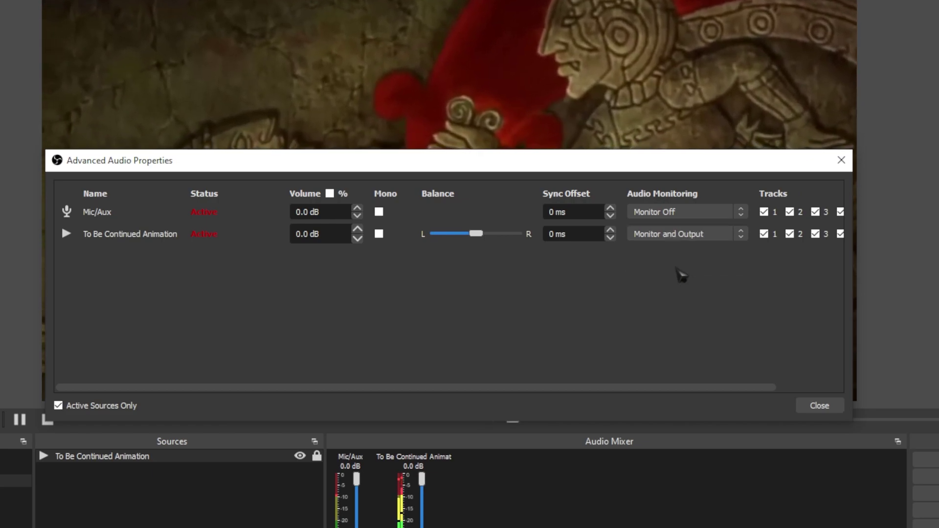
{"action": "left_click", "coordinate": [819, 406]}
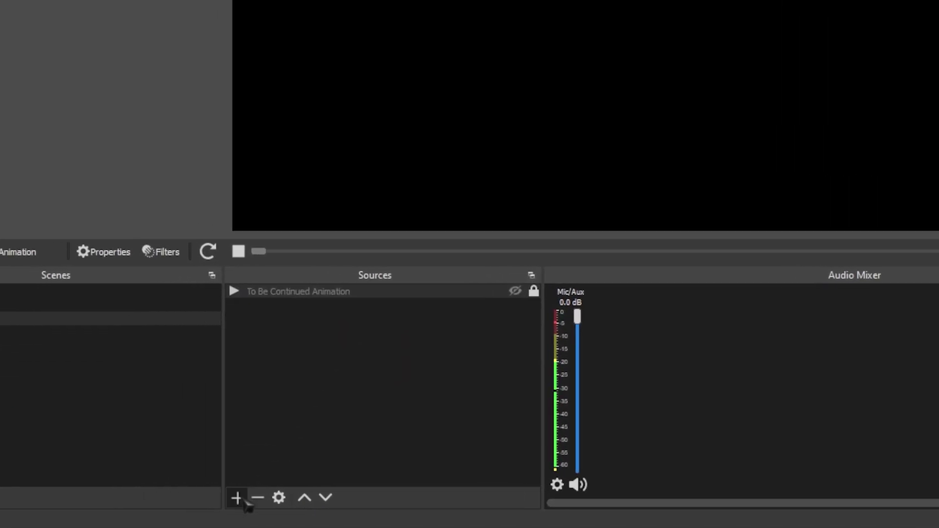
Add Source Mirror 2 mirroring the Camera and place it below the animation
{"action": "left_click", "coordinate": [175, 516]}
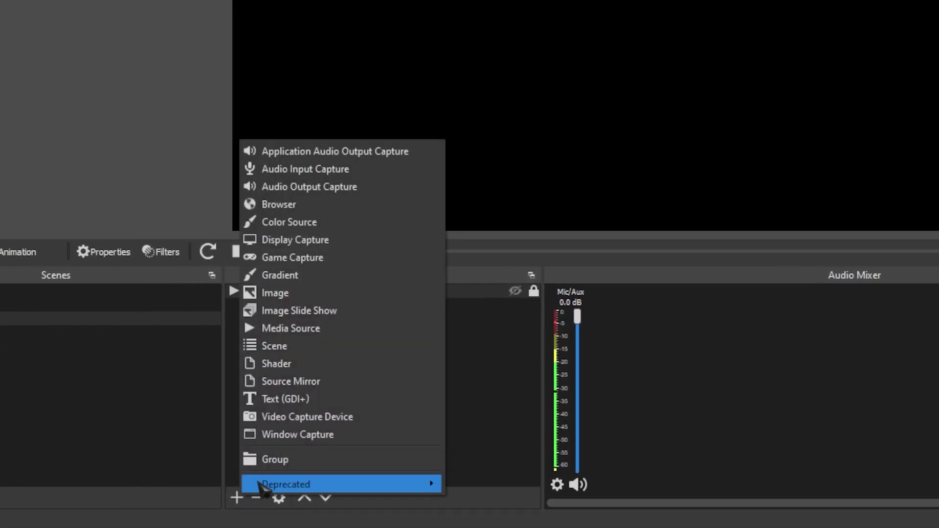
{"action": "left_click", "coordinate": [318, 382]}
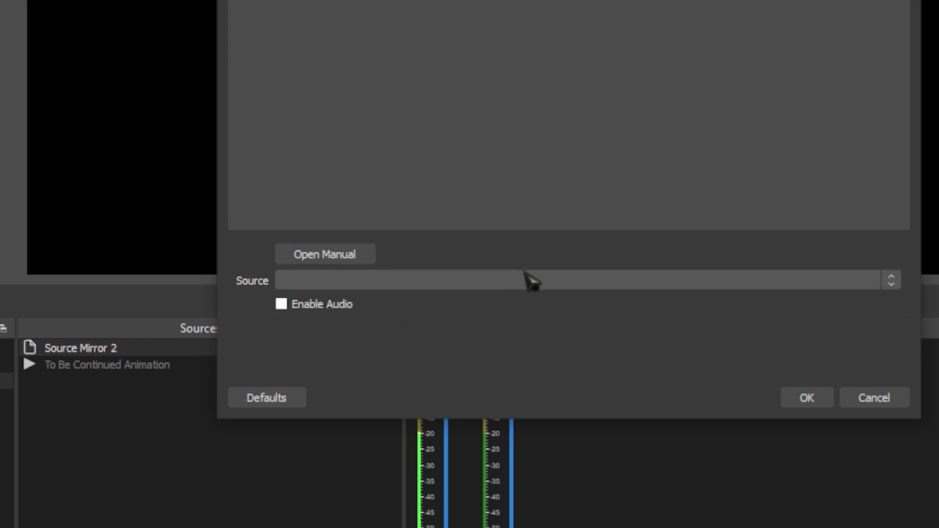
{"action": "left_click", "coordinate": [524, 279]}
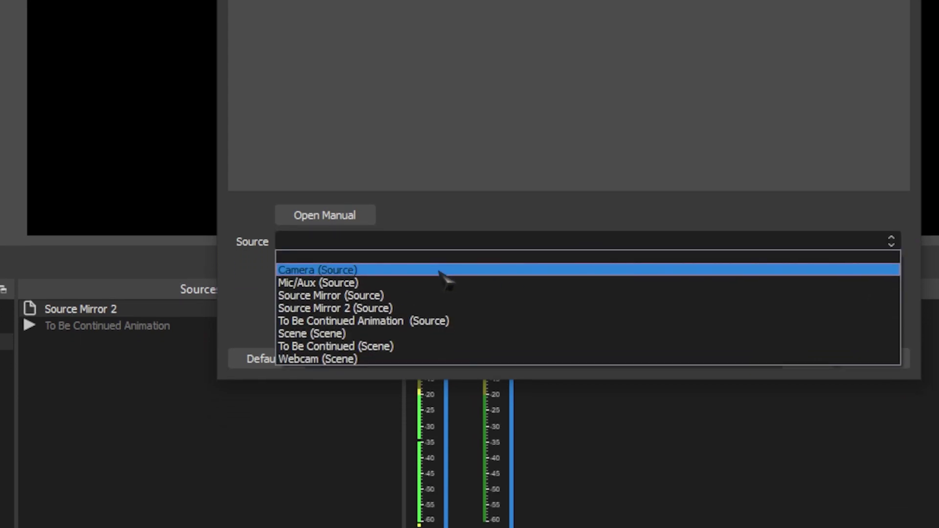
{"action": "left_click", "coordinate": [439, 271]}
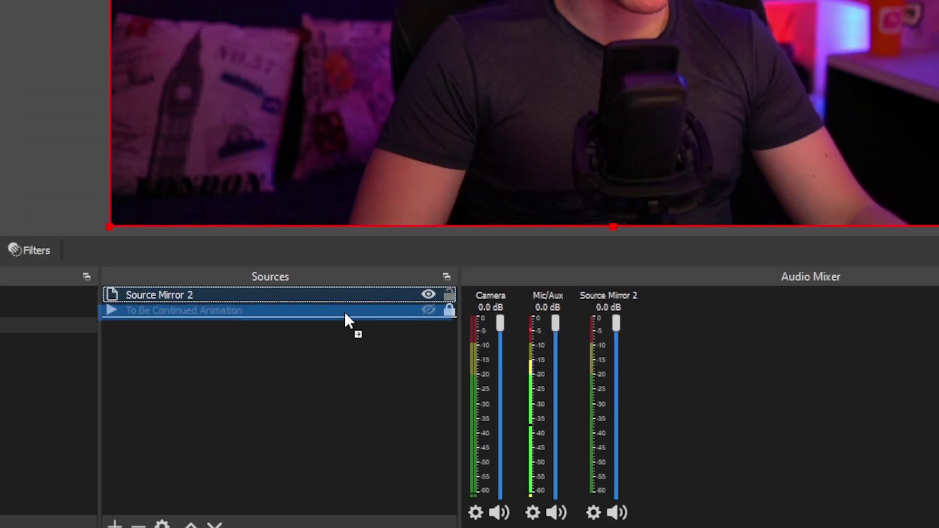
{"action": "left_click_drag", "start_coordinate": [345, 318], "coordinate": [357, 321]}
Add a Freeze filter to Source Mirror 2 with Show set to Enable Freeze
{"action": "right_click", "coordinate": [246, 311]}
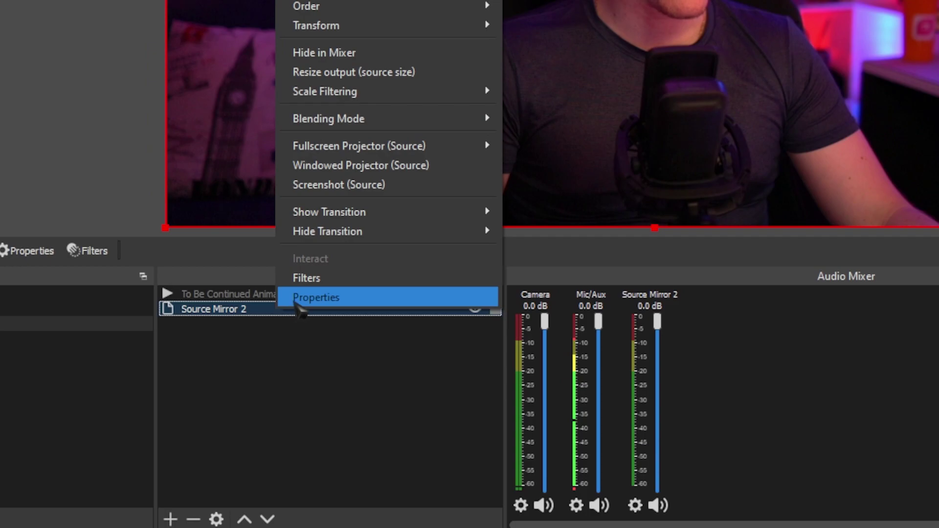
{"action": "left_click", "coordinate": [315, 279]}
{"action": "left_click", "coordinate": [294, 401]}
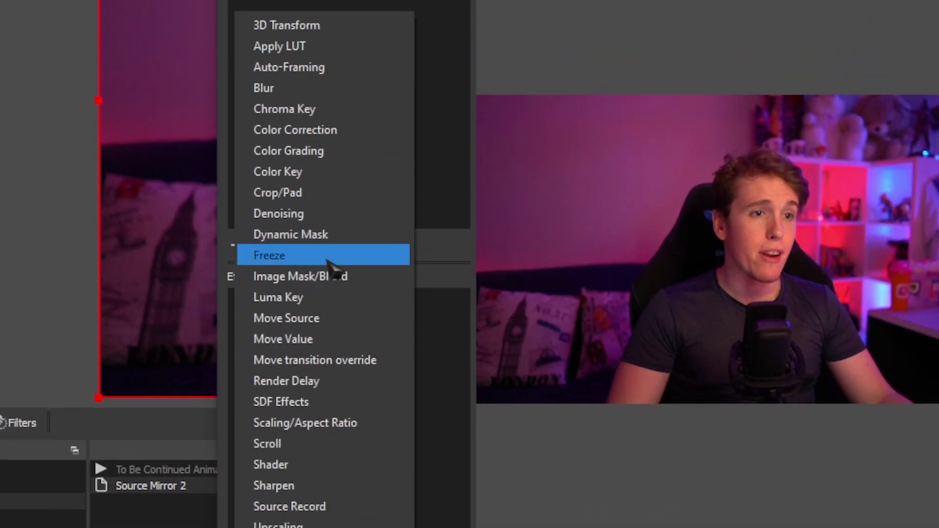
{"action": "left_click", "coordinate": [325, 85]}
{"action": "key", "text": "Return"}
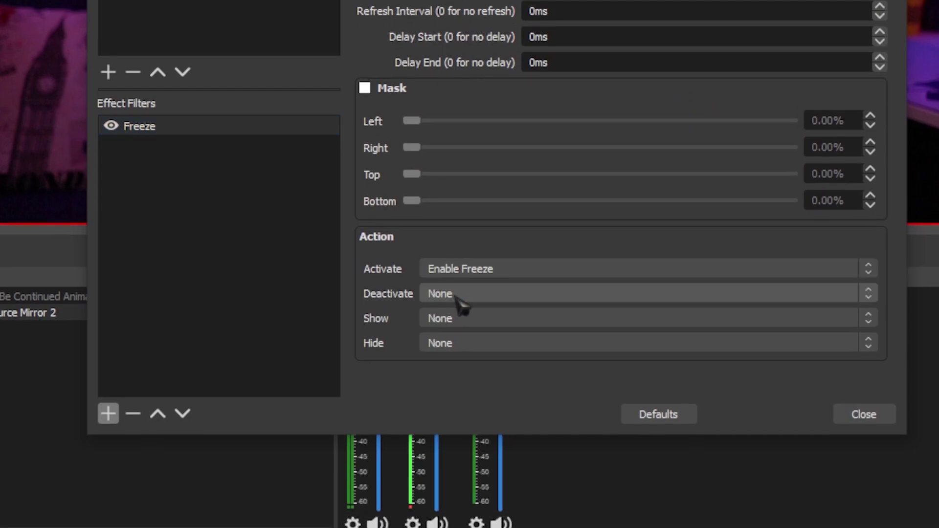
{"action": "left_click", "coordinate": [448, 319]}
{"action": "left_click", "coordinate": [458, 346]}
{"action": "left_click", "coordinate": [465, 343]}
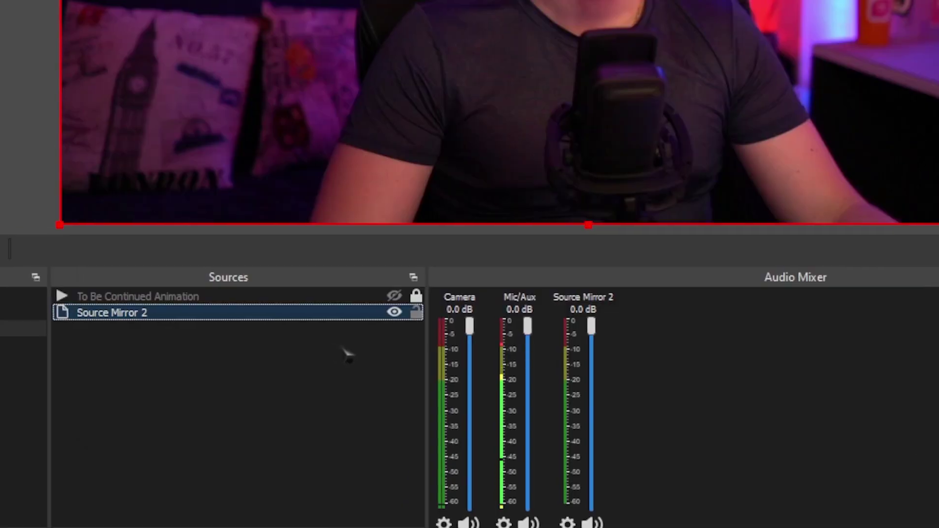
Add a Color Correction filter to Source Mirror 2
{"action": "right_click", "coordinate": [320, 356]}
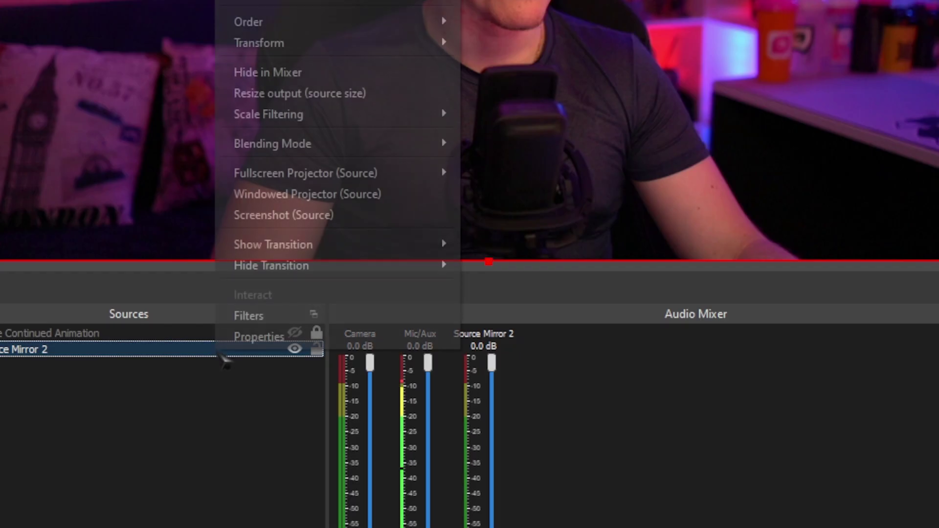
{"action": "left_click", "coordinate": [352, 314]}
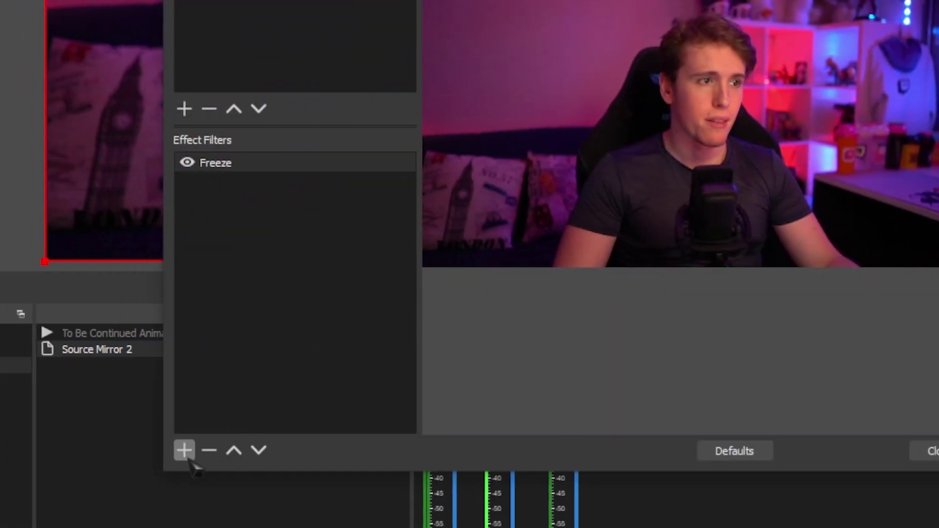
{"action": "left_click", "coordinate": [164, 451]}
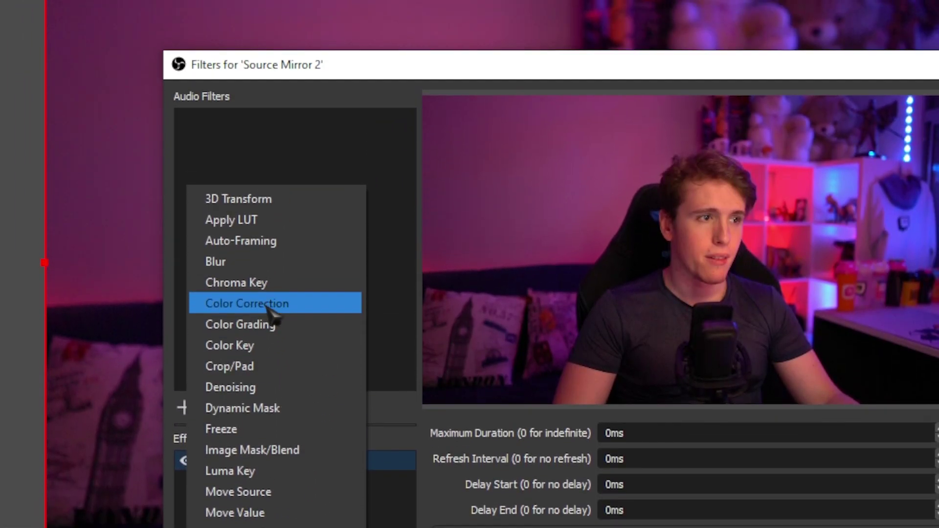
{"action": "left_click", "coordinate": [268, 308]}
{"action": "left_click", "coordinate": [529, 450]}
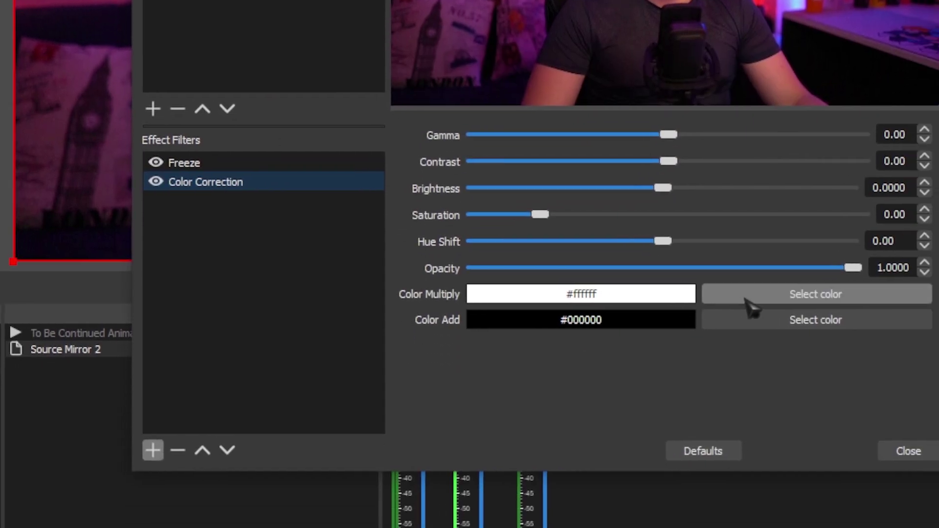
Set the filter's Color Multiply to a slightly darkened yellow (#e7e700)
{"action": "left_click", "coordinate": [746, 296]}
{"action": "left_click", "coordinate": [494, 46]}
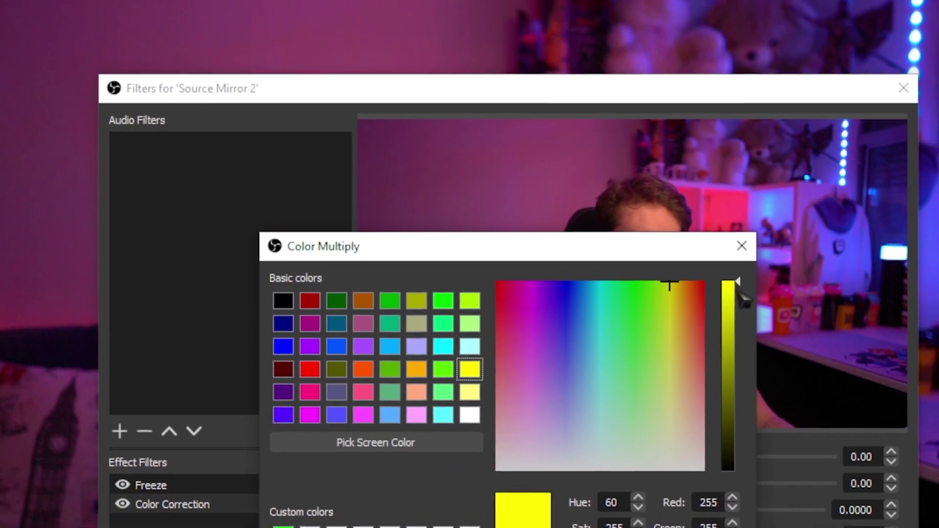
{"action": "left_click_drag", "start_coordinate": [740, 294], "coordinate": [739, 302]}
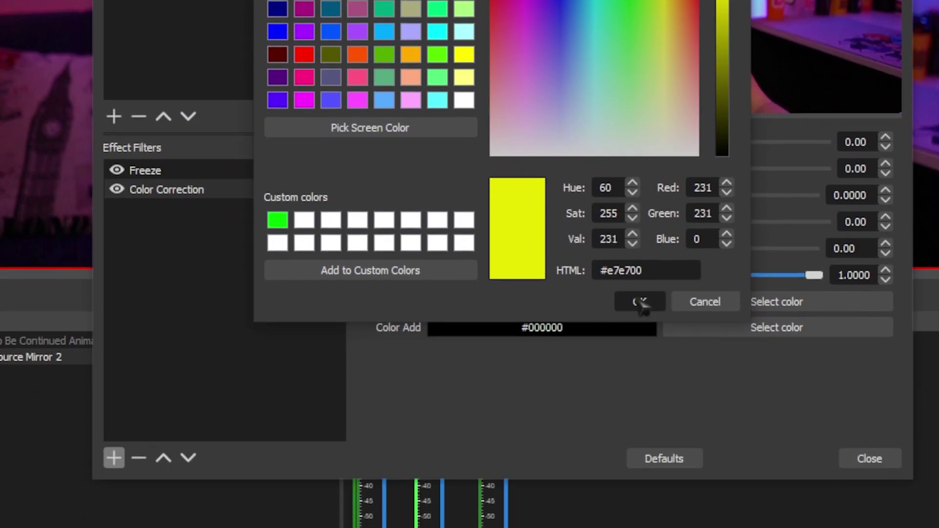
{"action": "left_click", "coordinate": [635, 300]}
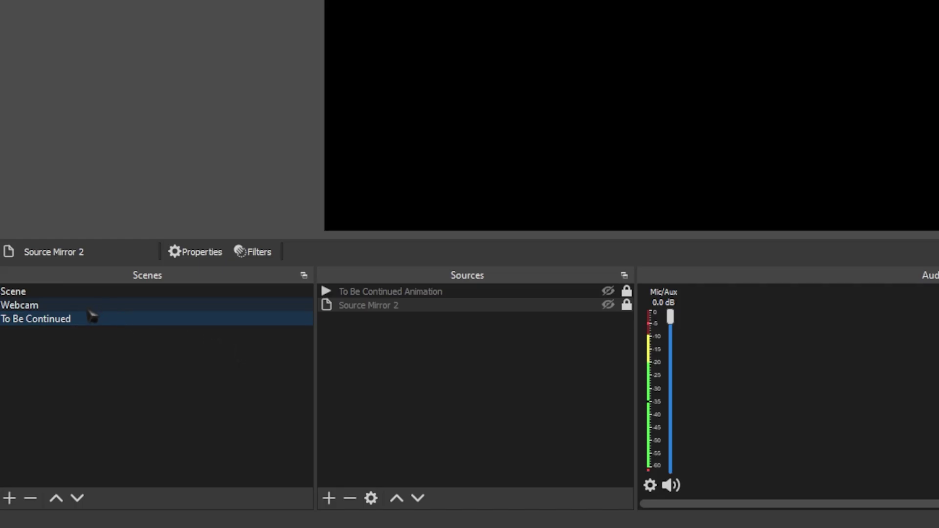
In the Webcam scene, add the existing 'To Be Continued' scene as a Scene source
{"action": "key", "text": "Up"}
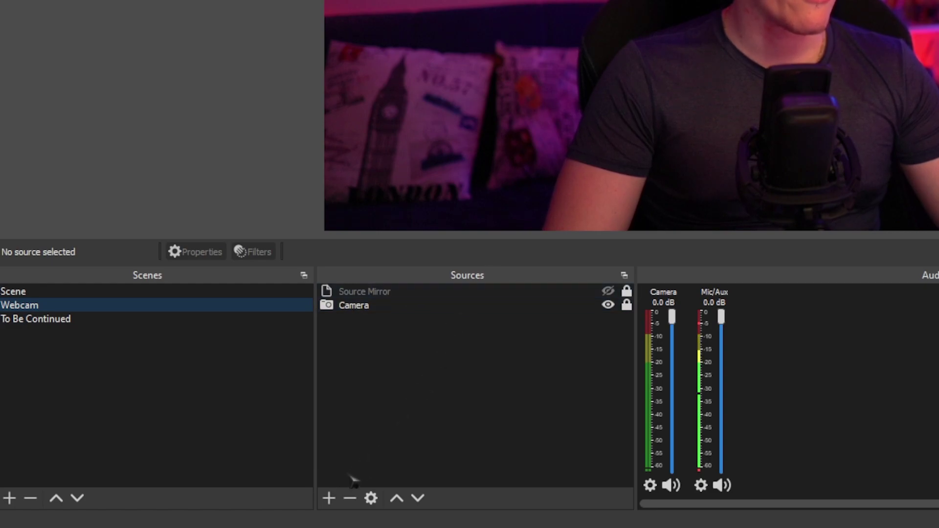
{"action": "left_click", "coordinate": [330, 499]}
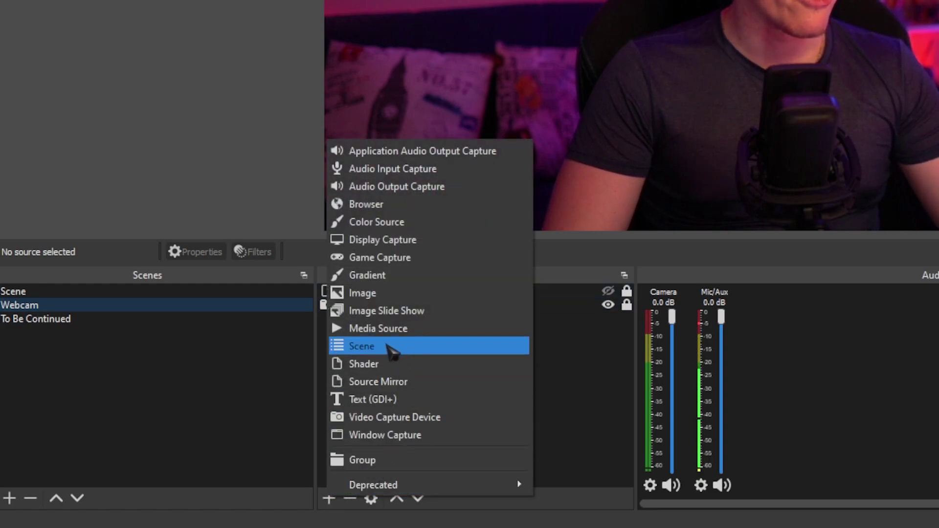
{"action": "left_click", "coordinate": [384, 348]}
{"action": "left_click", "coordinate": [700, 81]}
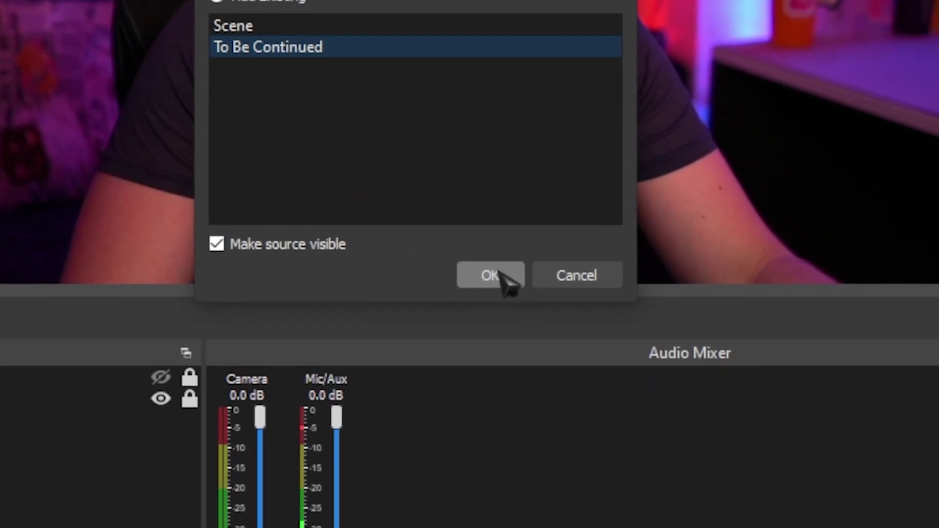
{"action": "left_click", "coordinate": [490, 275]}
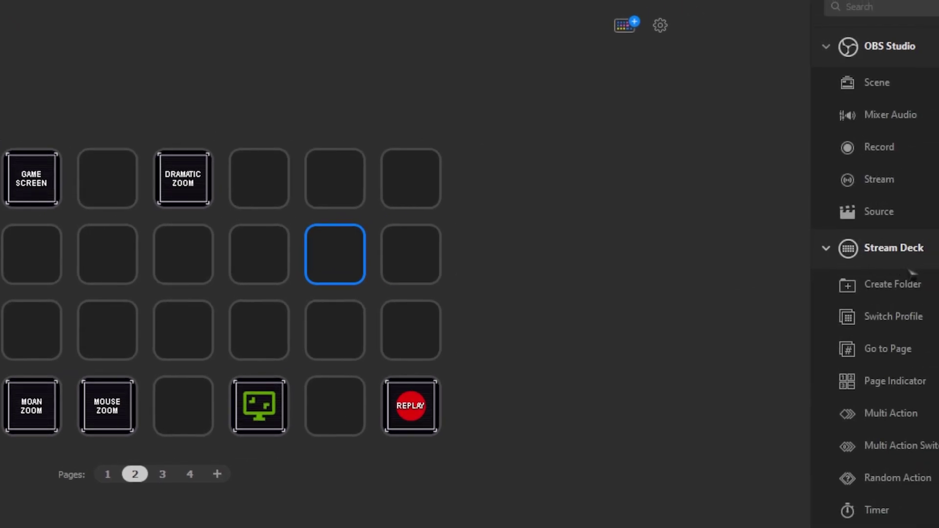
Place a Multi Action Switch on an empty key with an OBS Source action for the To Be Continued Animation
{"action": "left_click_drag", "start_coordinate": [910, 446], "coordinate": [384, 289]}
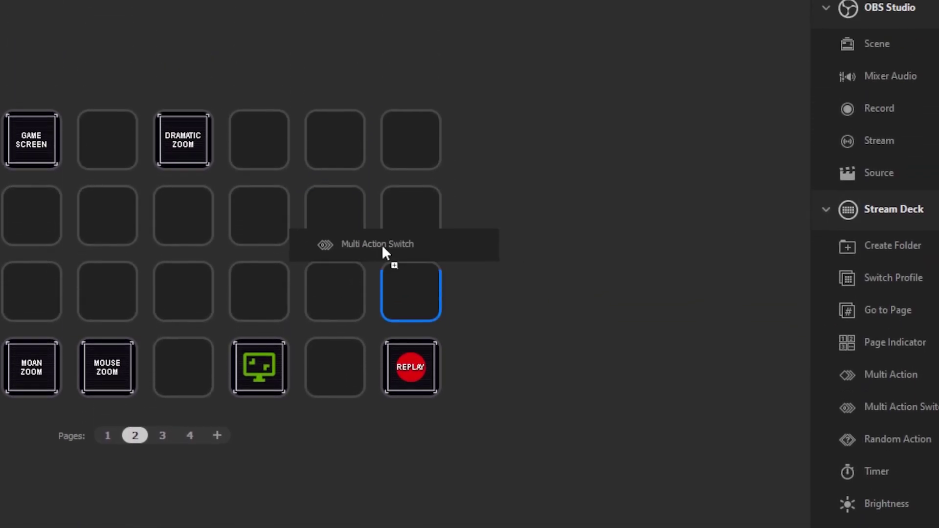
{"action": "left_click_drag", "start_coordinate": [384, 252], "coordinate": [386, 254]}
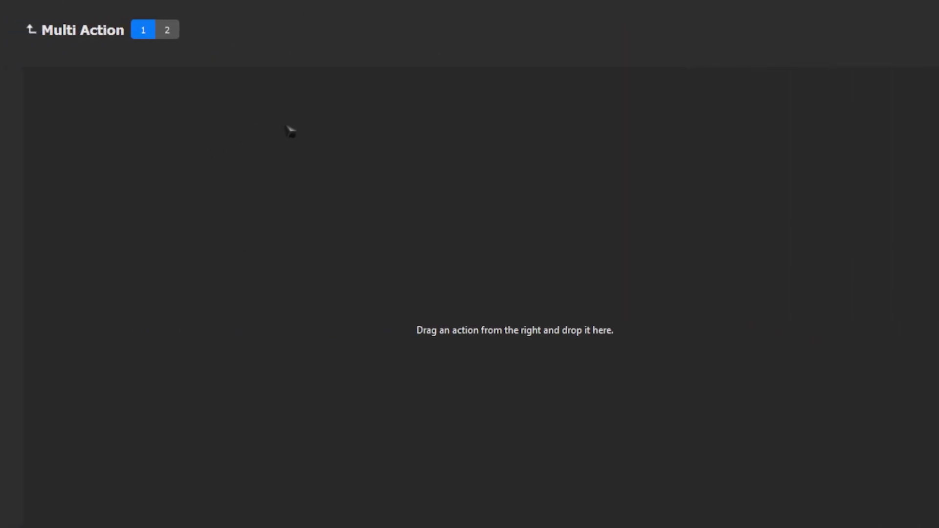
{"action": "left_click_drag", "start_coordinate": [905, 234], "coordinate": [890, 238]}
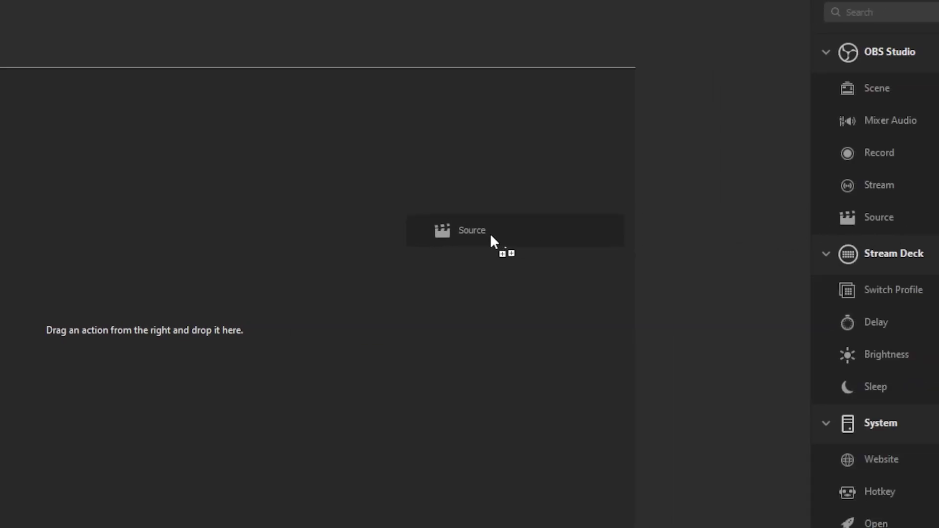
{"action": "left_click_drag", "start_coordinate": [491, 236], "coordinate": [354, 309]}
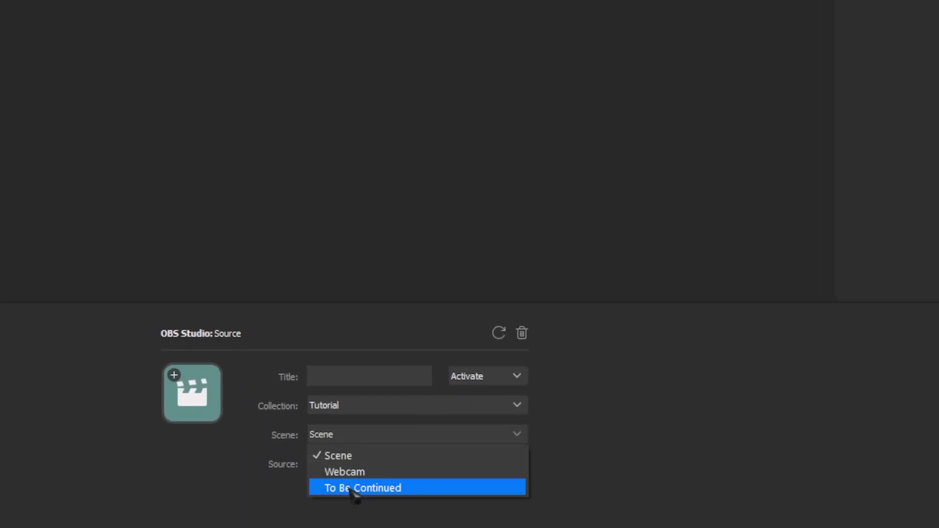
{"action": "left_click", "coordinate": [352, 489]}
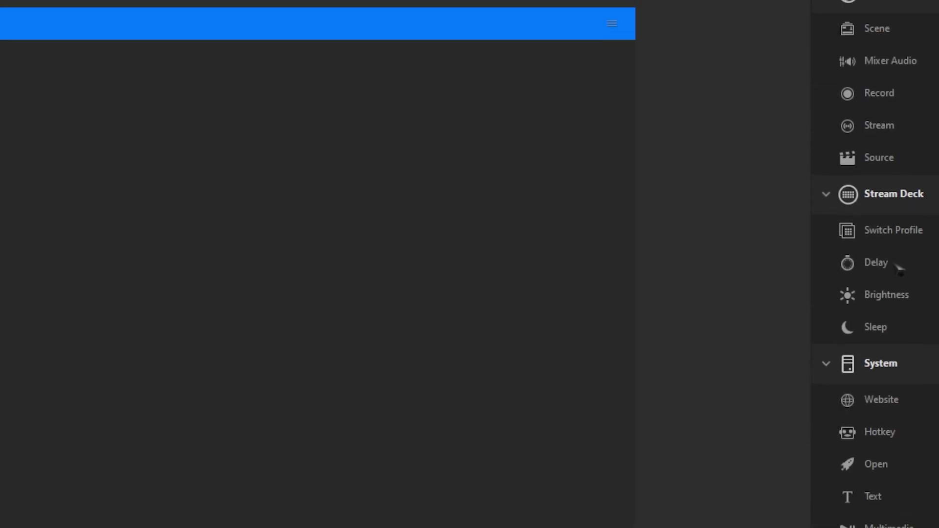
Add a Delay, then an OBS Source action activating Source Mirror 2 in To Be Continued
{"action": "left_click_drag", "start_coordinate": [781, 280], "coordinate": [272, 314]}
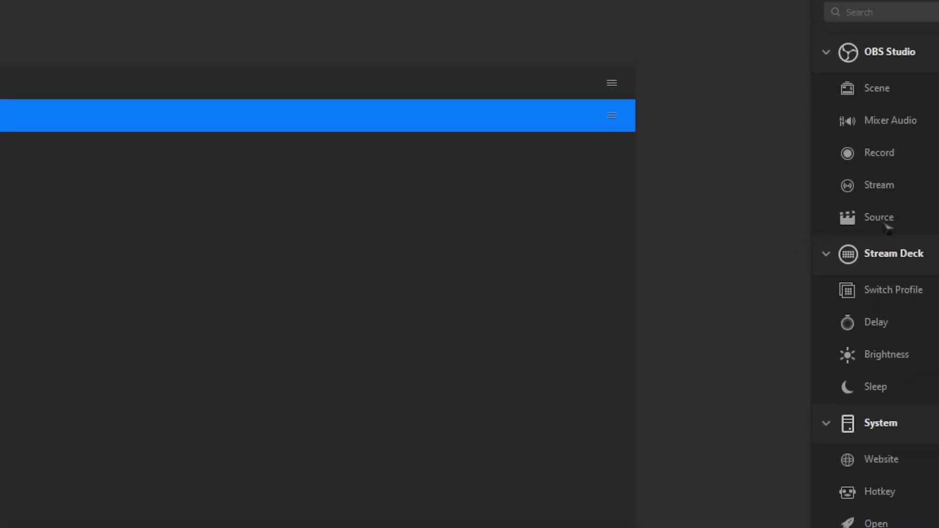
{"action": "left_click_drag", "start_coordinate": [885, 225], "coordinate": [313, 147]}
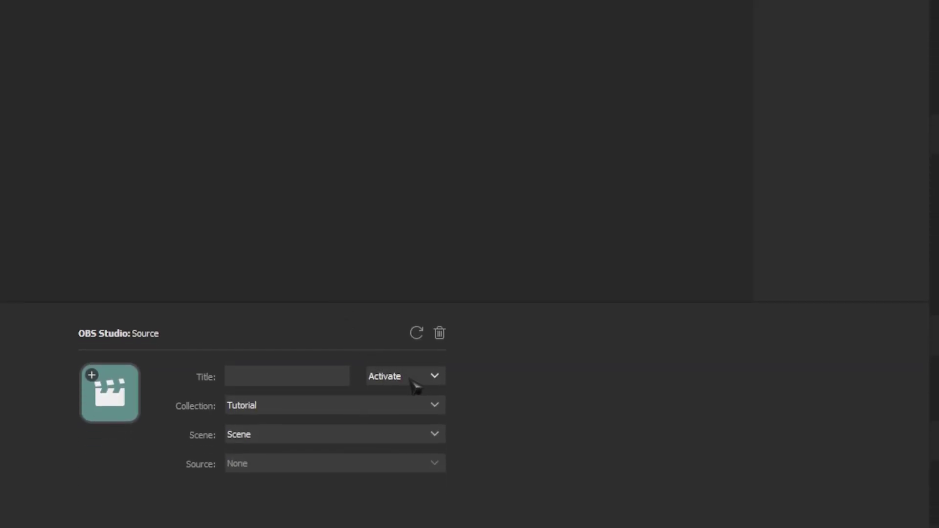
{"action": "left_click", "coordinate": [289, 489]}
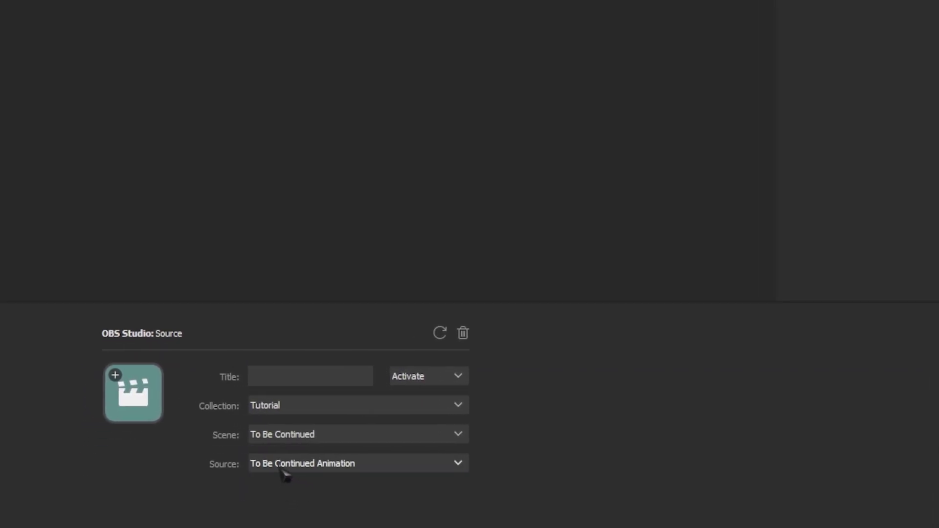
{"action": "left_click", "coordinate": [324, 504]}
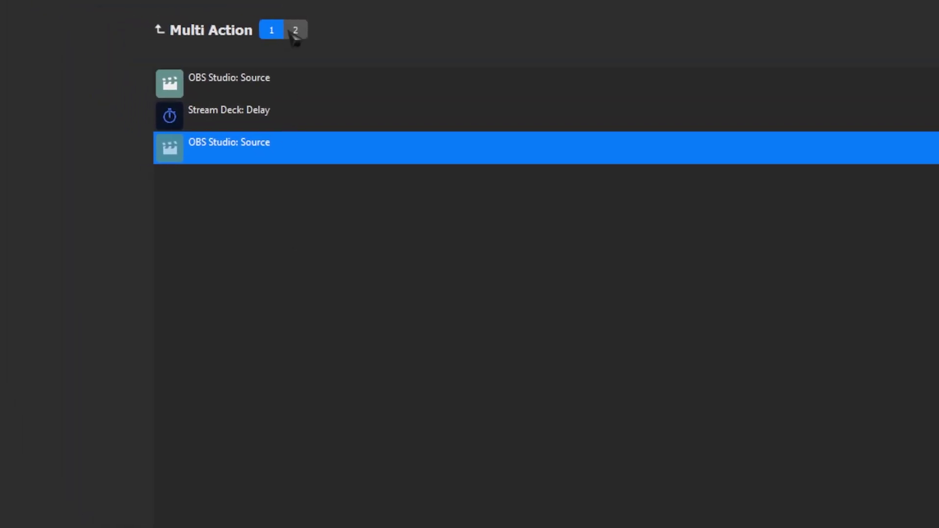
In state 2, add an OBS Source action deactivating Source Mirror 2 in the To Be Continued scene
{"action": "left_click", "coordinate": [296, 31]}
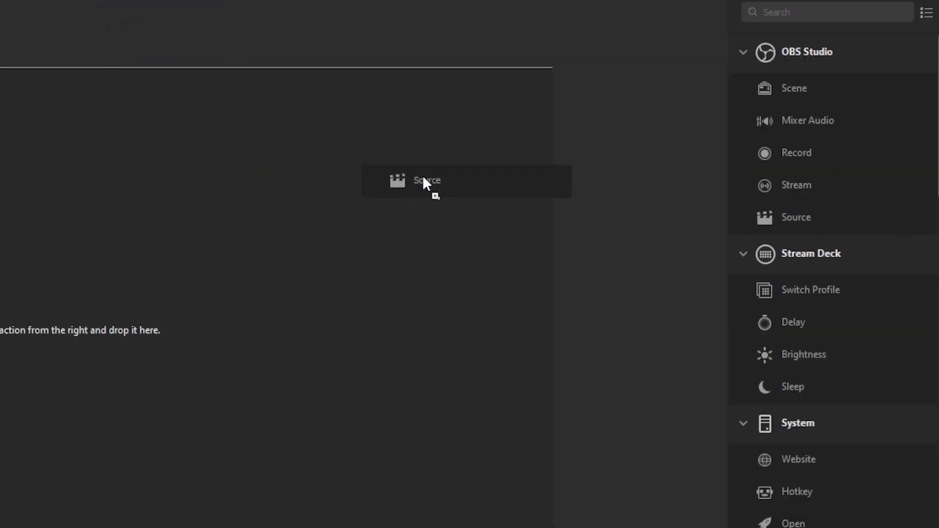
{"action": "left_click_drag", "start_coordinate": [424, 182], "coordinate": [424, 182]}
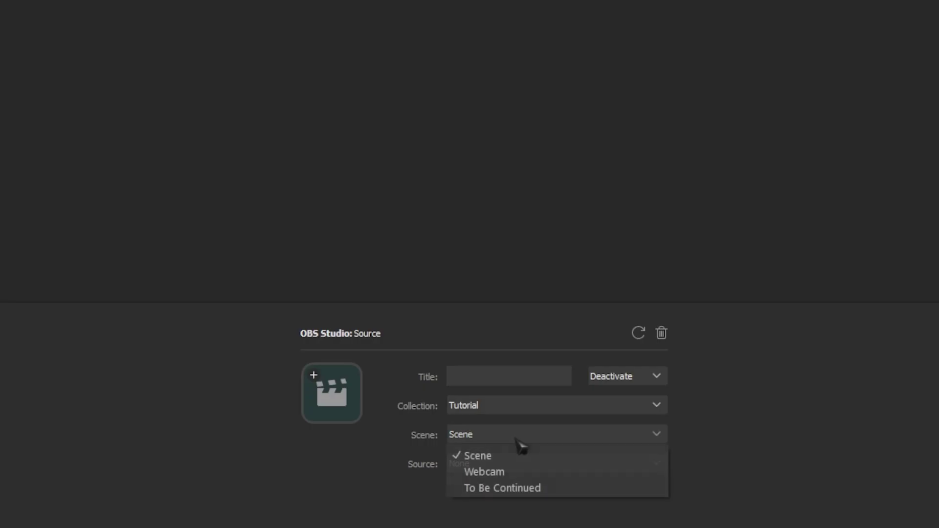
{"action": "left_click", "coordinate": [491, 489]}
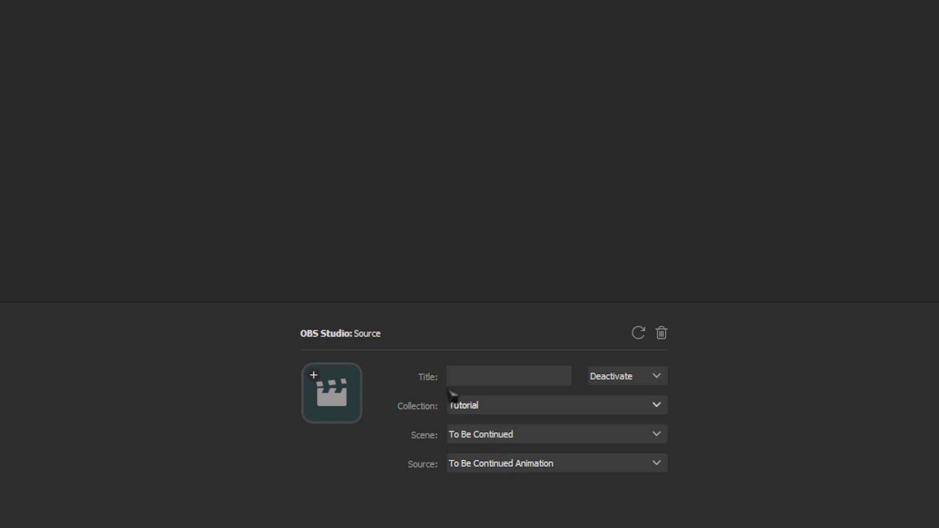
{"action": "left_click", "coordinate": [255, 93]}
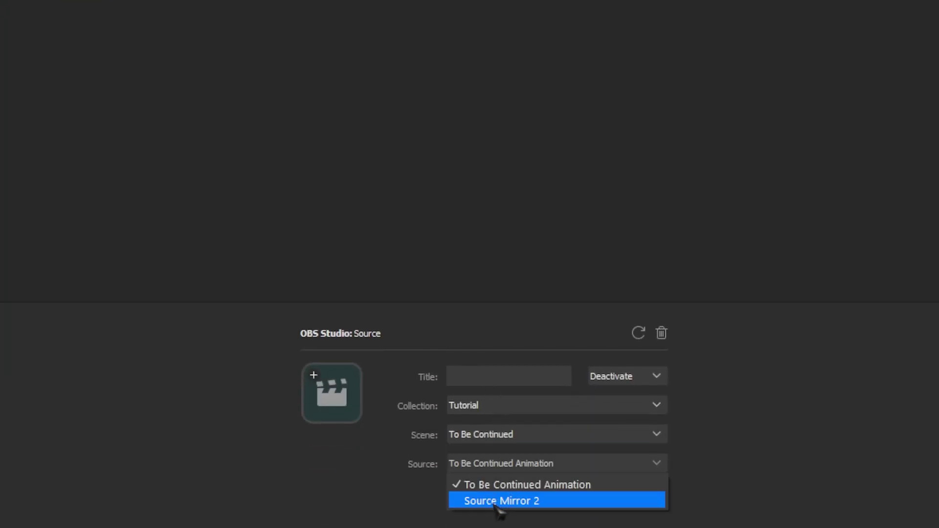